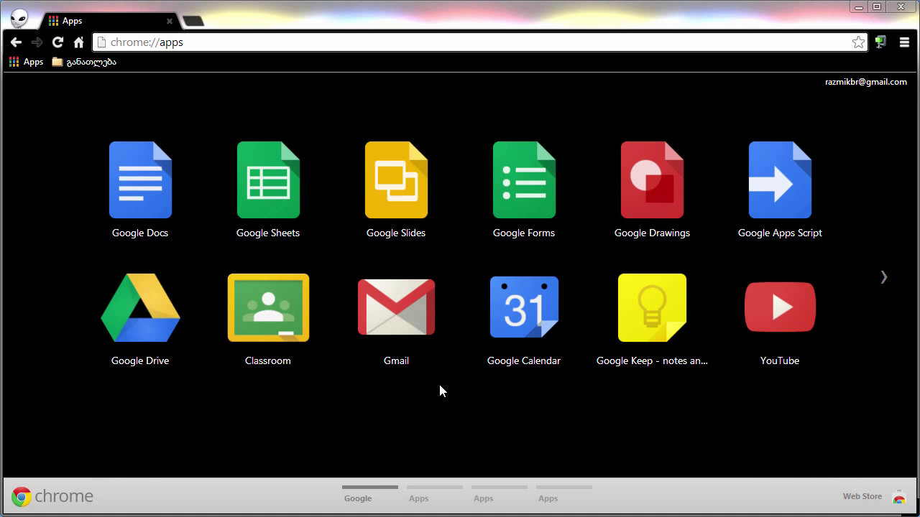
# Step: Open Google Drive, create a folder named "კითხვარი" in the main drive and open that folder
pyautogui.click(142, 349)
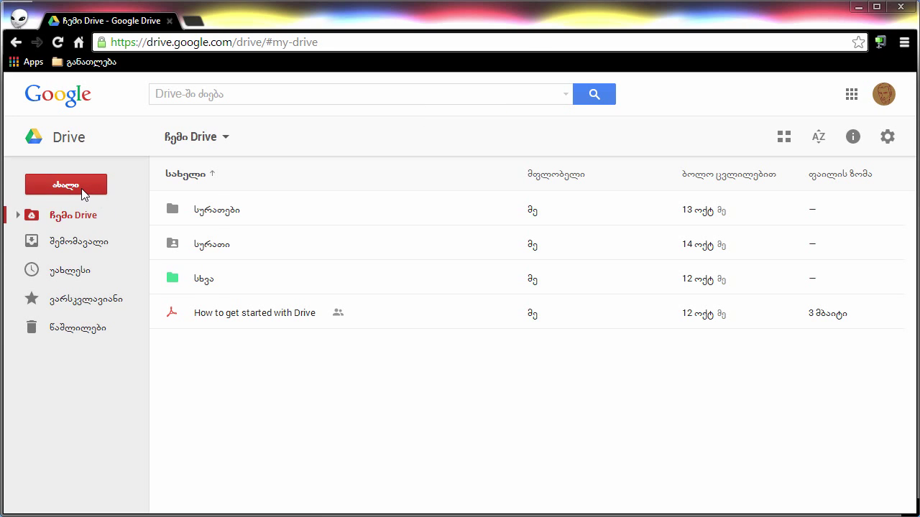
pyautogui.click(85, 193)
pyautogui.click(91, 213)
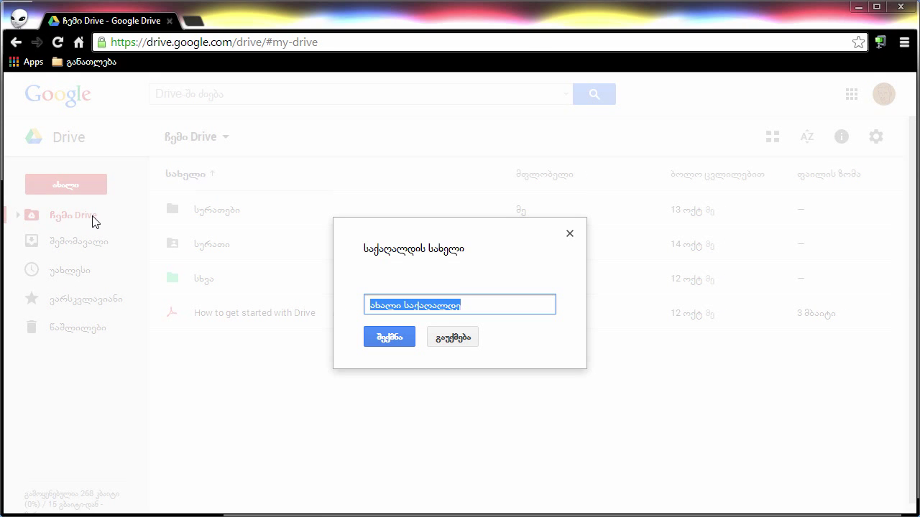
pyautogui.write('კითხვარი')
pyautogui.press('Return')
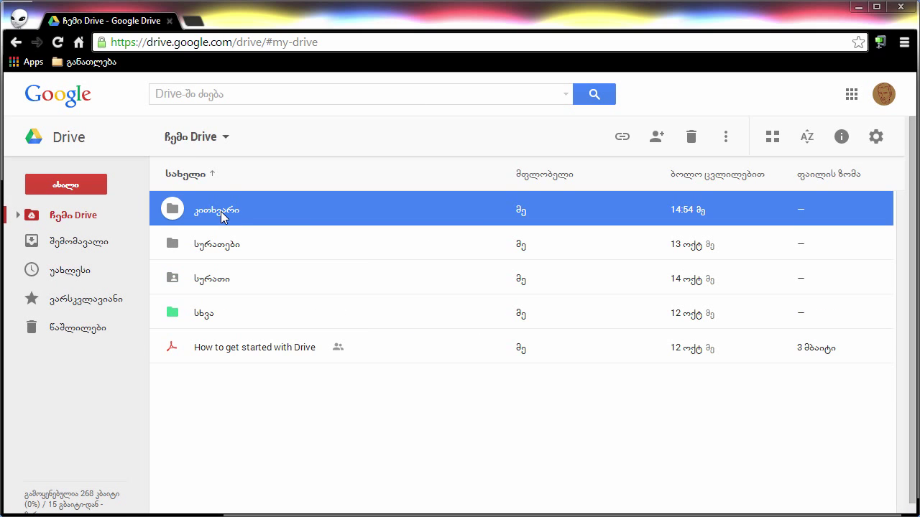
pyautogui.doubleClick(222, 217)
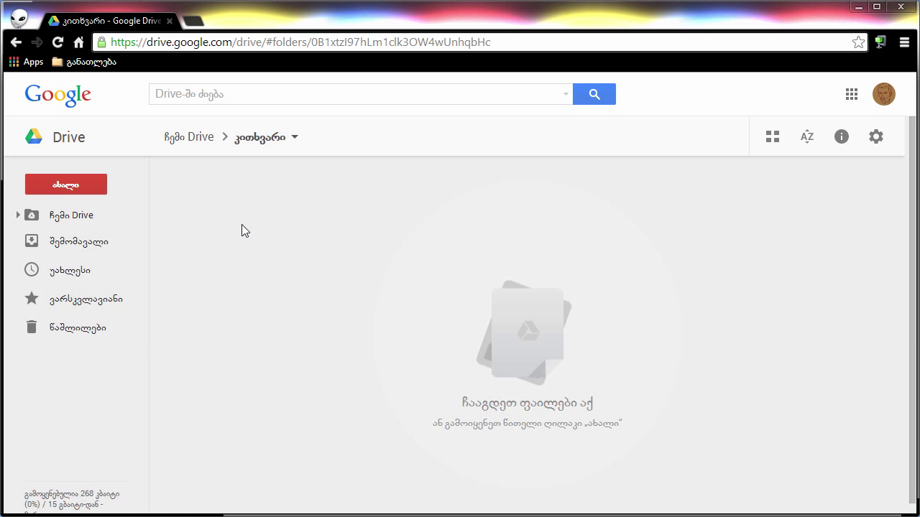
pyautogui.rightClick(326, 229)
pyautogui.moveTo(425, 355)
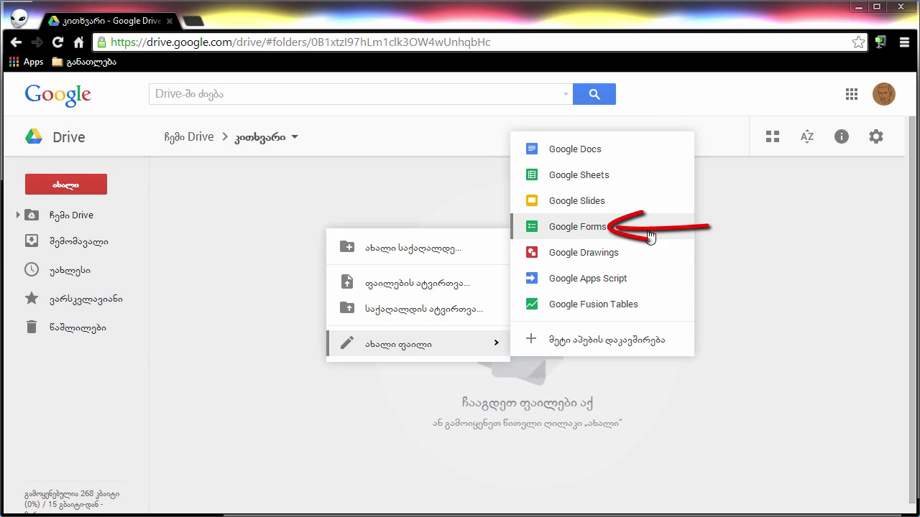
pyautogui.click(265, 198)
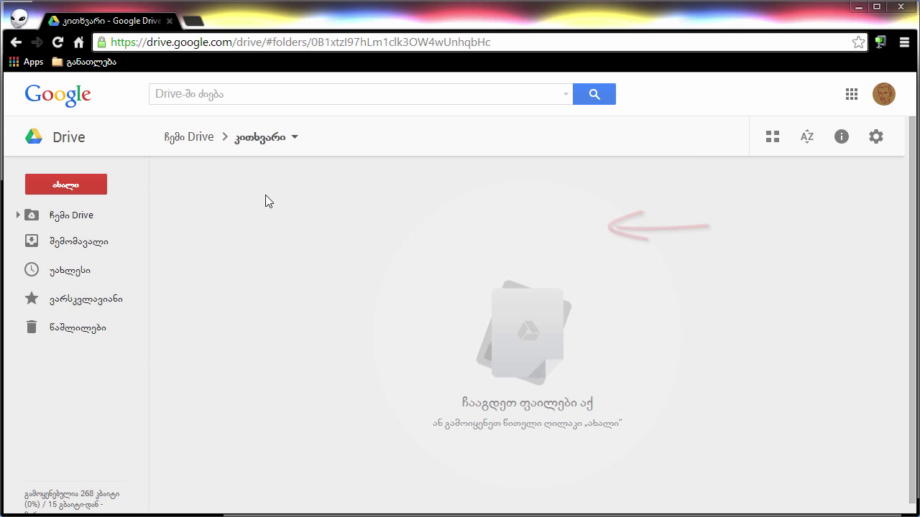
# Step: Create a new Google Forms file inside the "კითხვარი" folder
pyautogui.click(90, 187)
pyautogui.moveTo(113, 392)
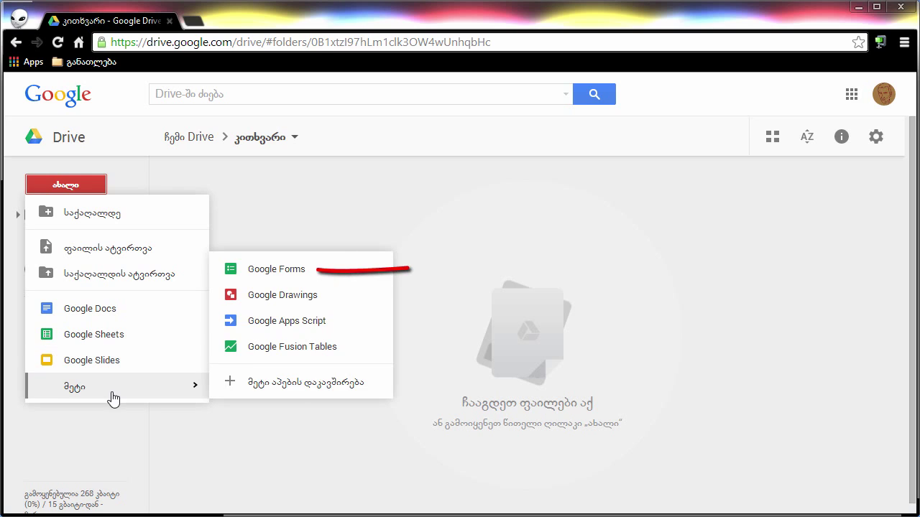
pyautogui.click(295, 268)
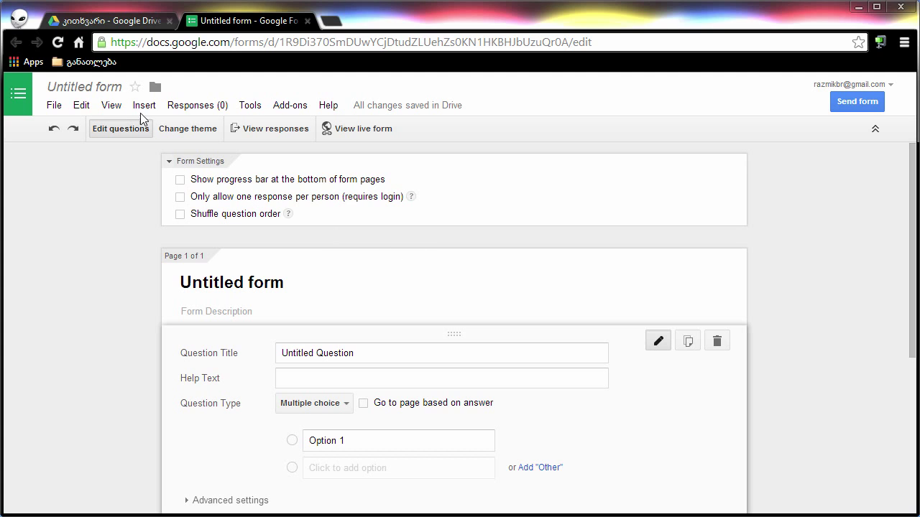
# Step: Rename the form as "კითხვარი #1" and collapse the header above the editor
pyautogui.click(90, 87)
pyautogui.write('კითხვარი #1')
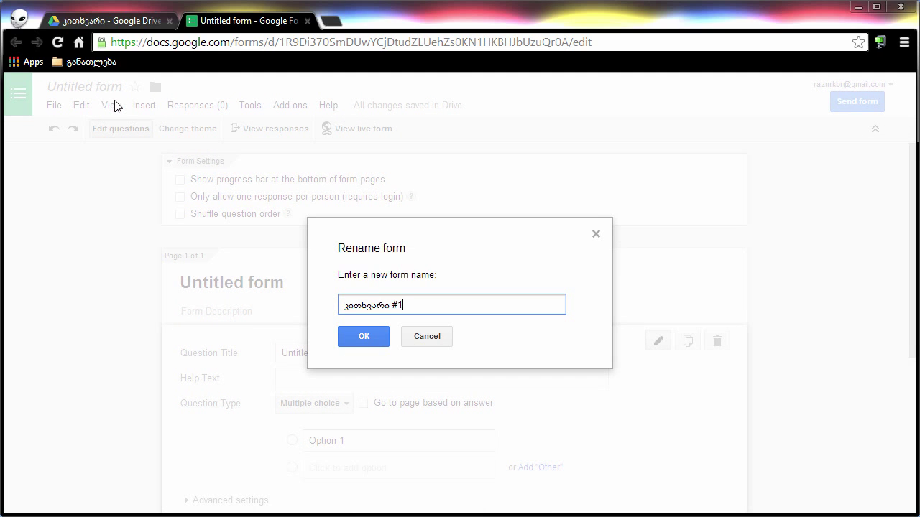
pyautogui.press('Return')
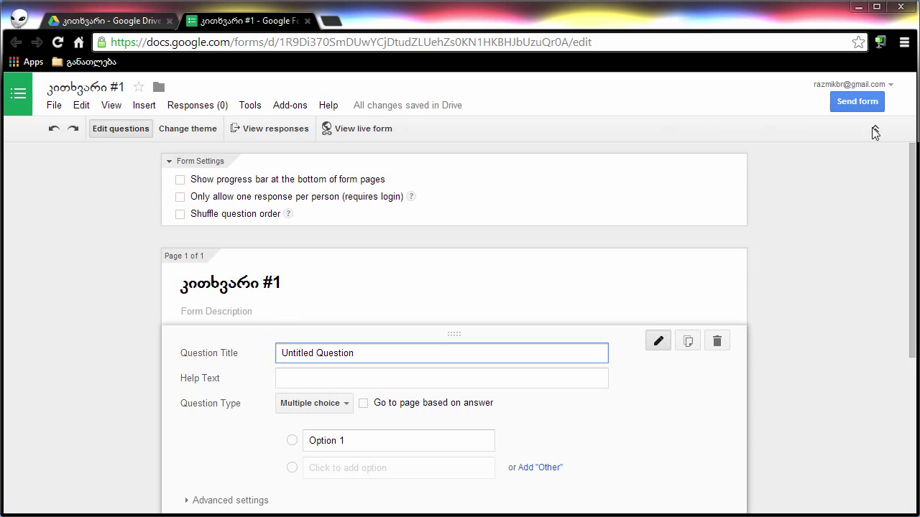
pyautogui.click(874, 131)
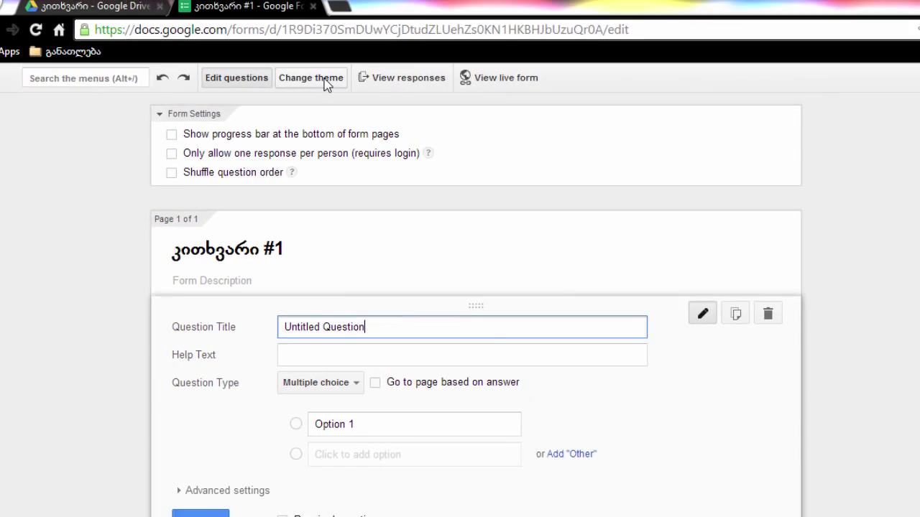
# Step: Try the City Skyline theme on the form, and apply the Classic Ornamental theme instead
pyautogui.click(351, 56)
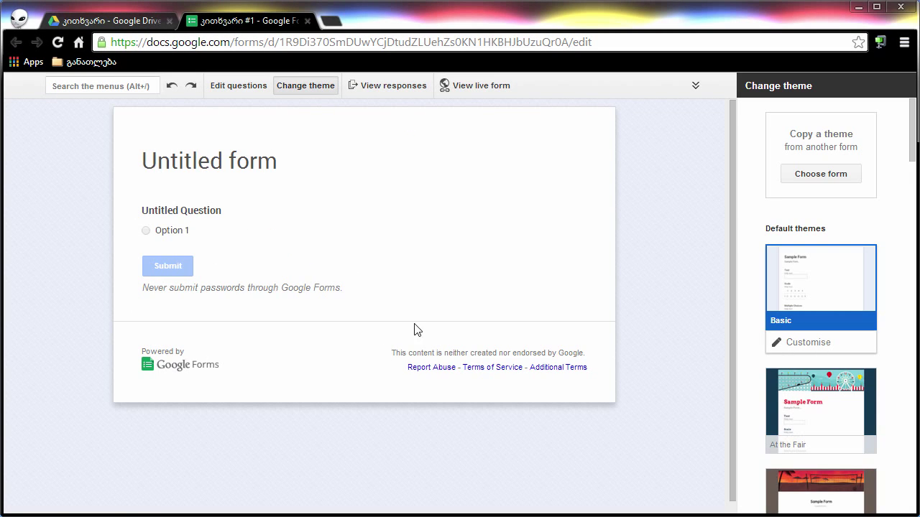
pyautogui.moveTo(911, 129); pyautogui.dragTo(910, 212)
pyautogui.click(815, 240)
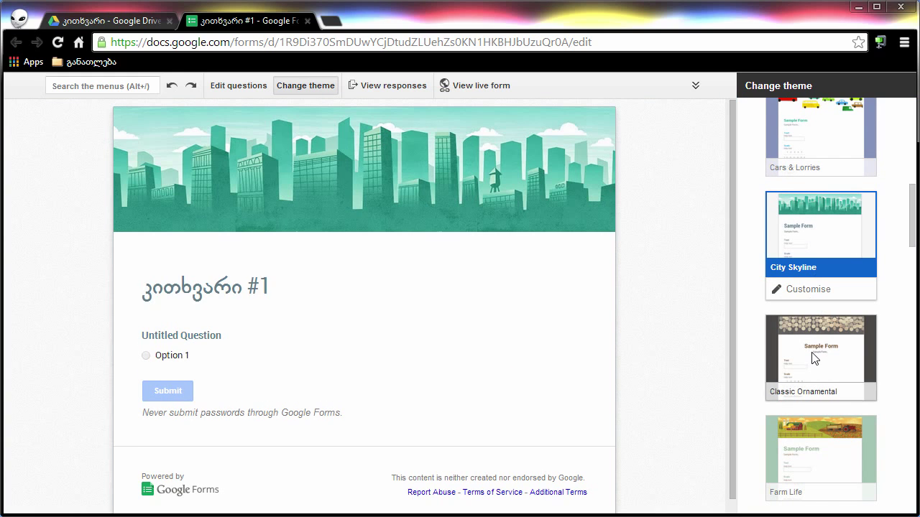
pyautogui.click(812, 354)
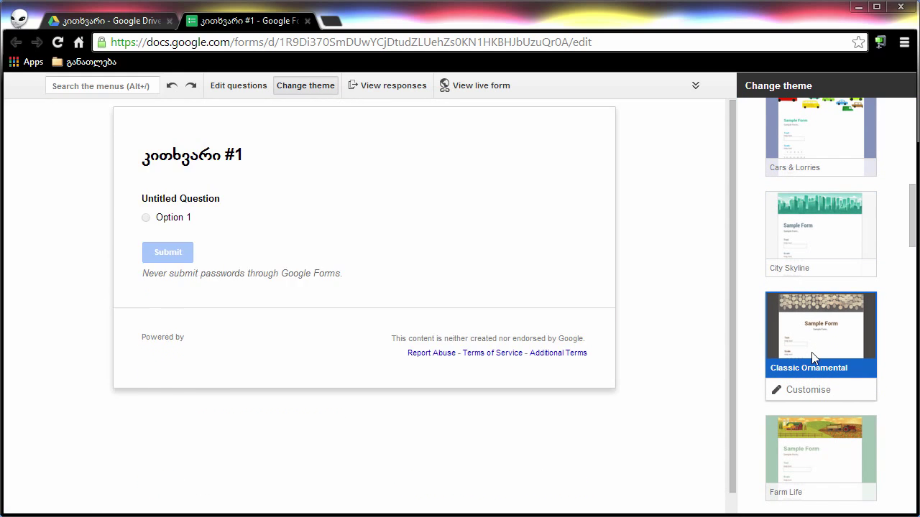
pyautogui.moveTo(911, 224); pyautogui.dragTo(911, 238)
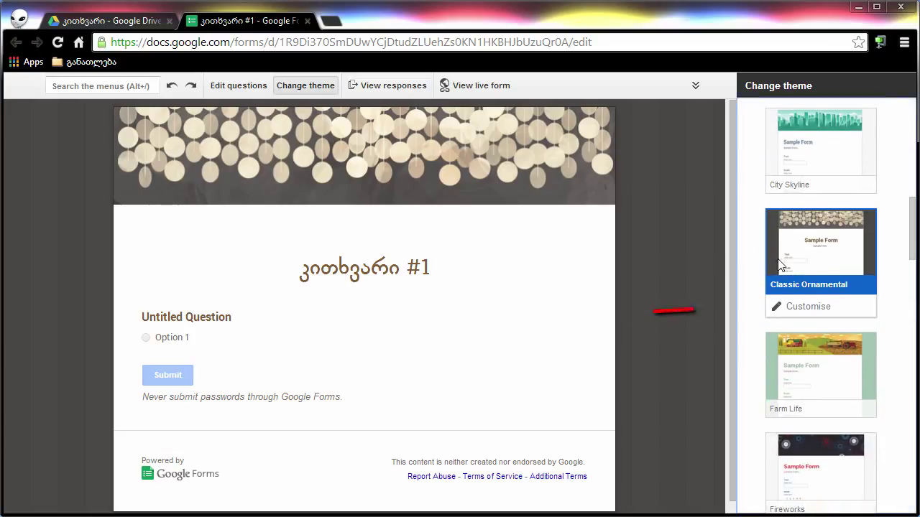
# Step: Customise the theme by replacing the header image with the orange and yellow triangle pattern from the Other category
pyautogui.click(808, 309)
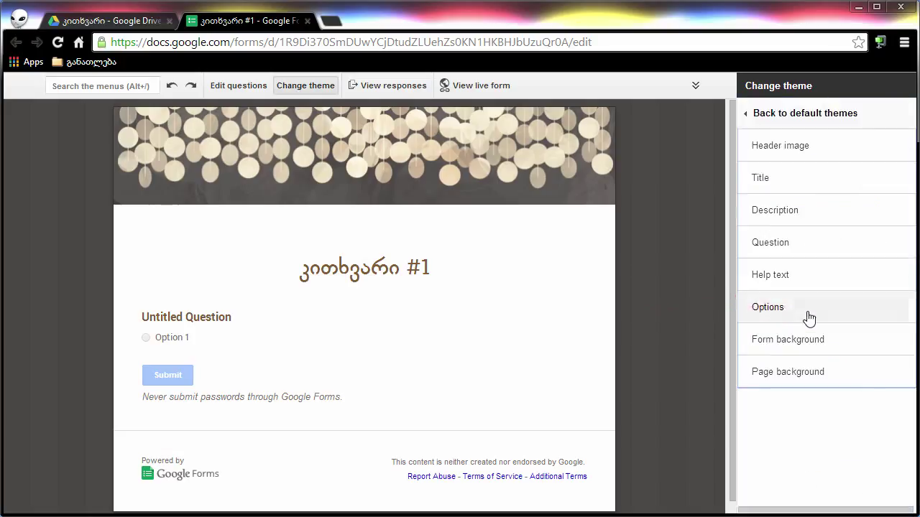
pyautogui.click(781, 151)
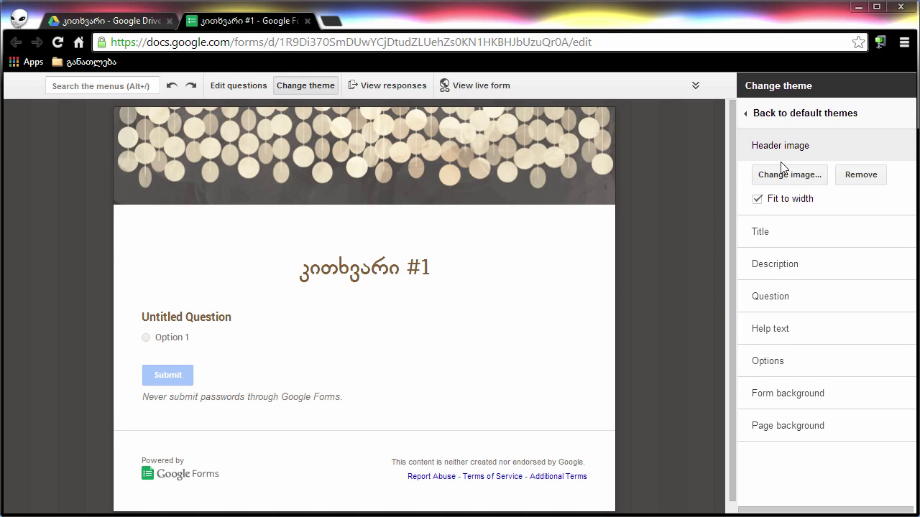
pyautogui.click(786, 180)
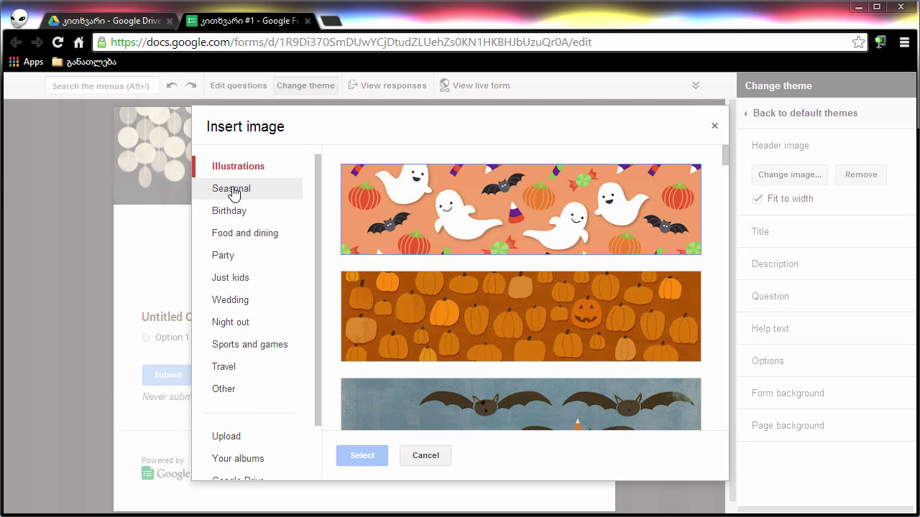
pyautogui.click(224, 388)
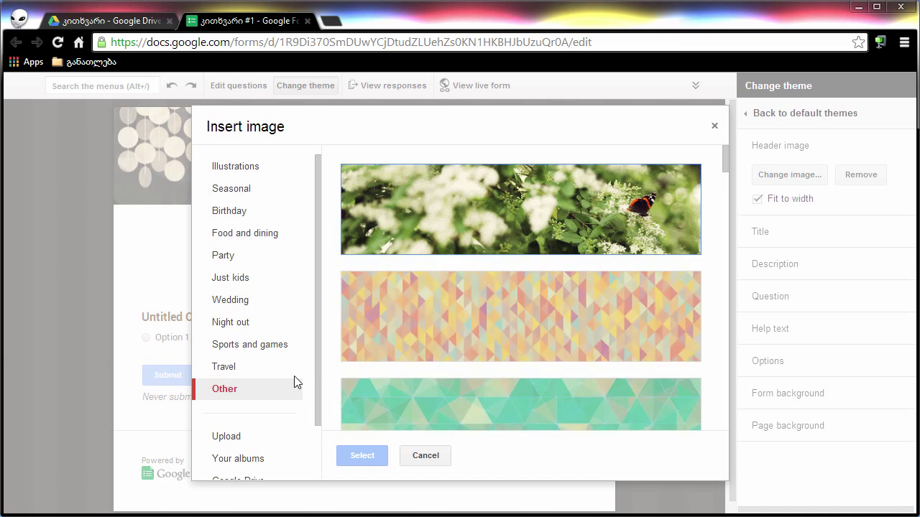
pyautogui.scroll(-2, 294, 382)
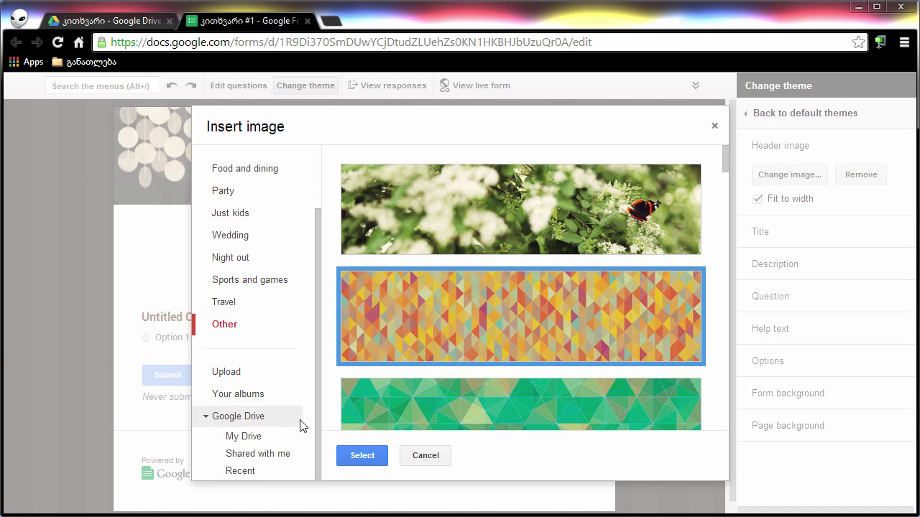
pyautogui.click(365, 456)
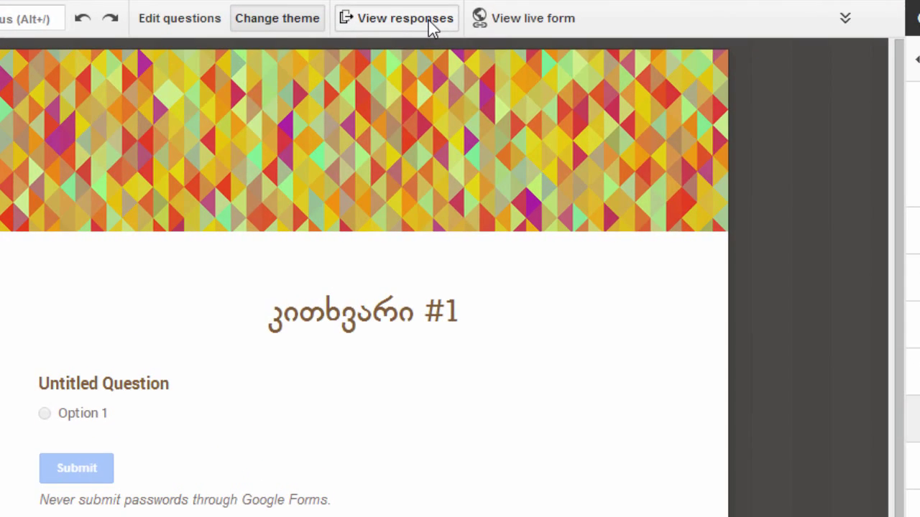
# Step: Look at the response destination options without creating a spreadsheet, and preview the live form before returning to the editor
pyautogui.click(430, 22)
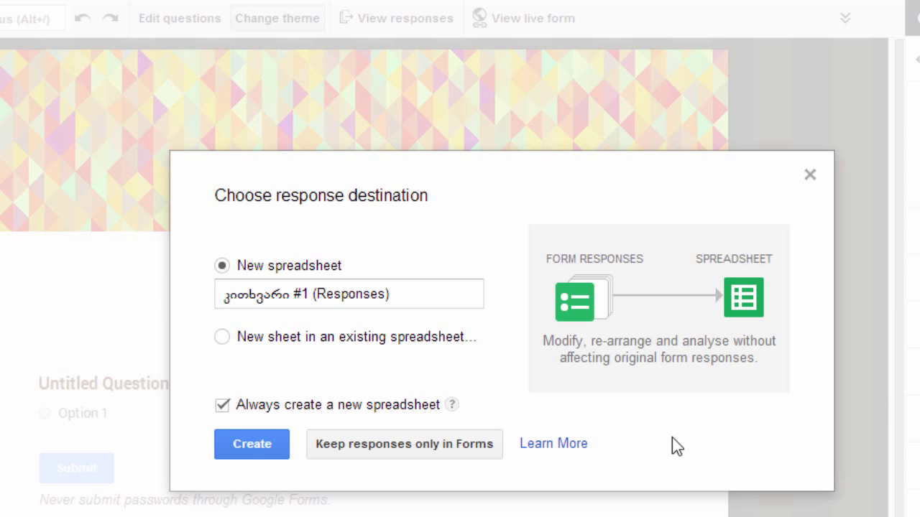
pyautogui.click(809, 176)
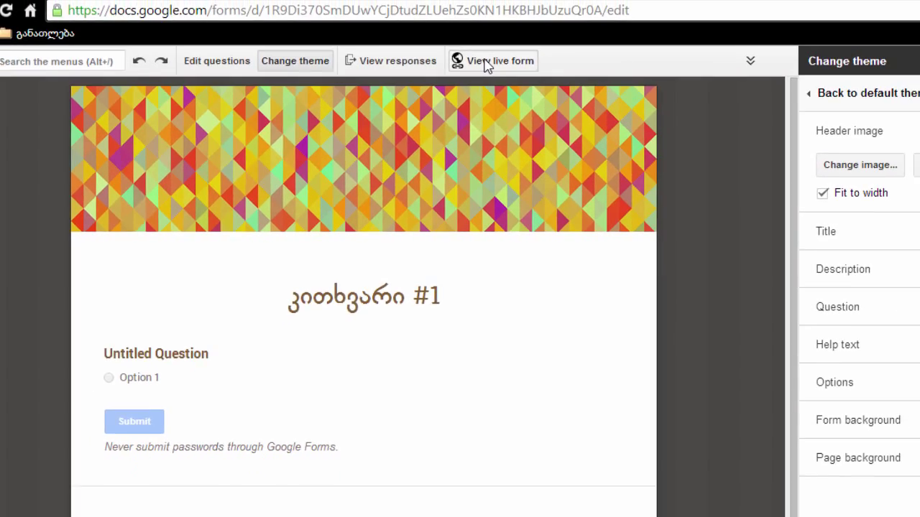
pyautogui.click(508, 28)
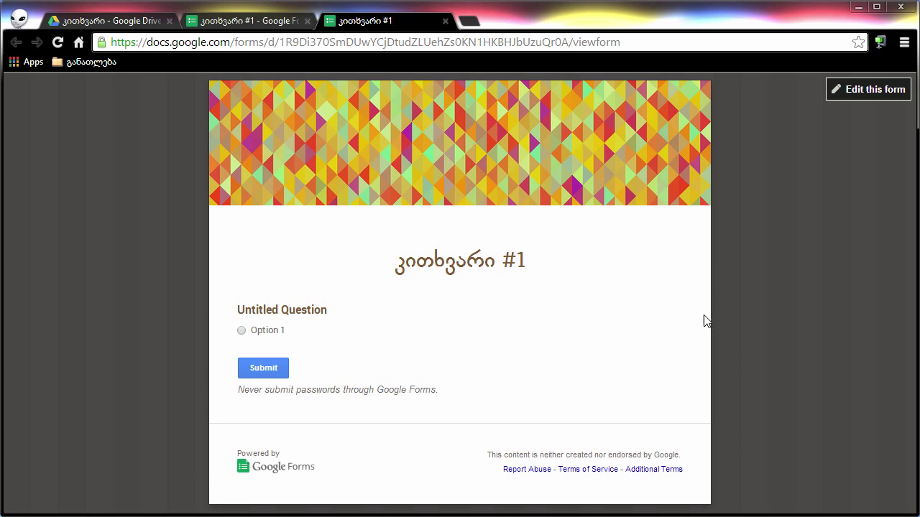
pyautogui.click(445, 21)
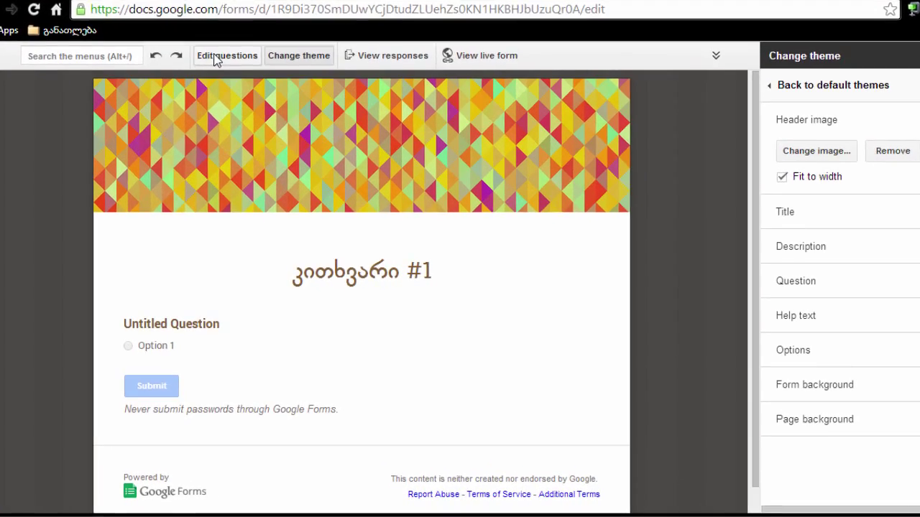
# Step: Return to editing the questions, enter "აღწერას" as the form description and delete the default untitled question
pyautogui.click(230, 88)
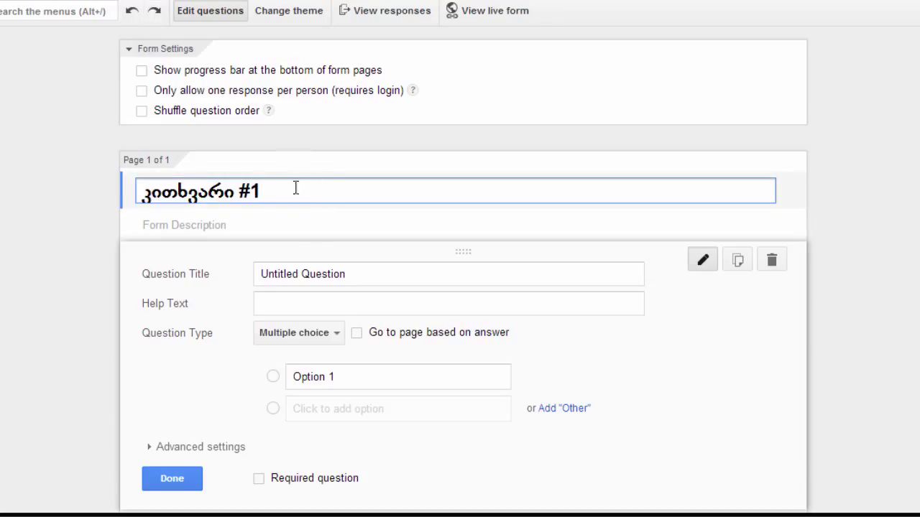
pyautogui.click(241, 228)
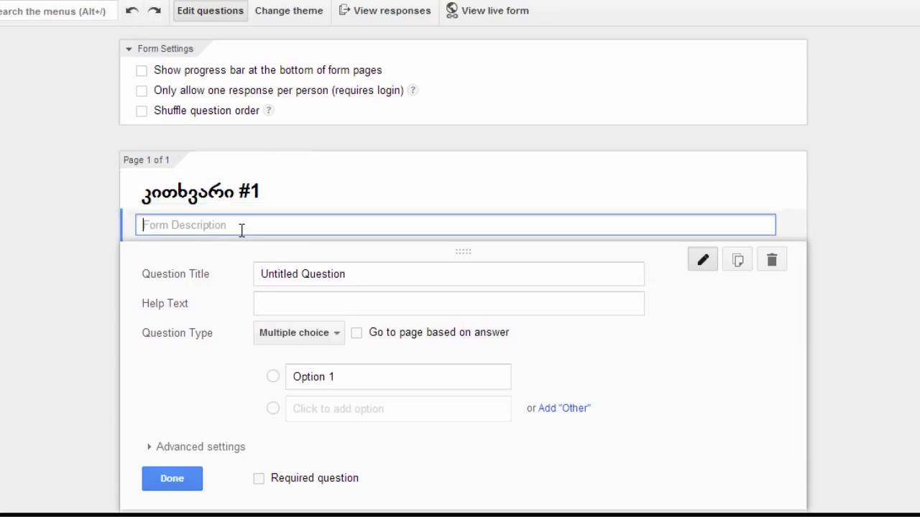
pyautogui.write('აღწერას')
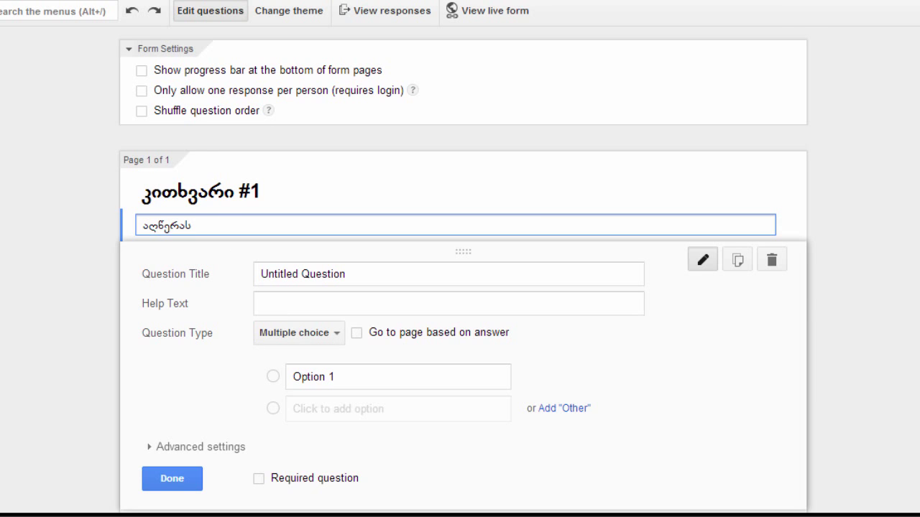
pyautogui.scroll(-1, 785, 215)
pyautogui.click(783, 209)
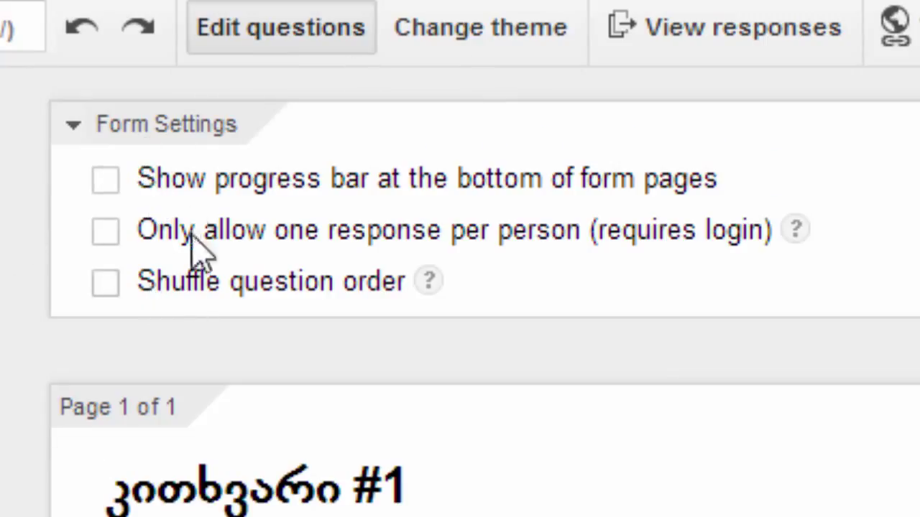
# Step: In the form settings, enable the progress bar and shuffled question order, leaving the one-response-per-person limit off
pyautogui.click(103, 185)
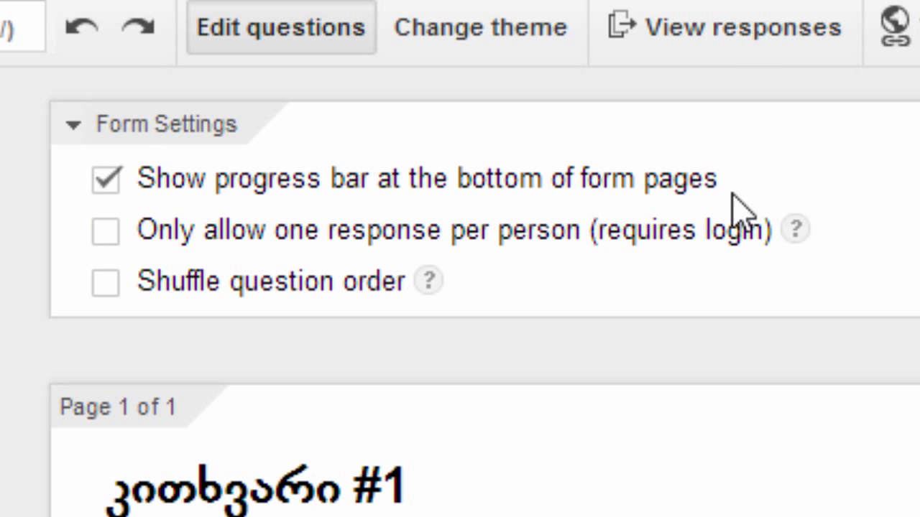
pyautogui.click(108, 241)
pyautogui.click(105, 234)
pyautogui.click(107, 291)
pyautogui.click(496, 484)
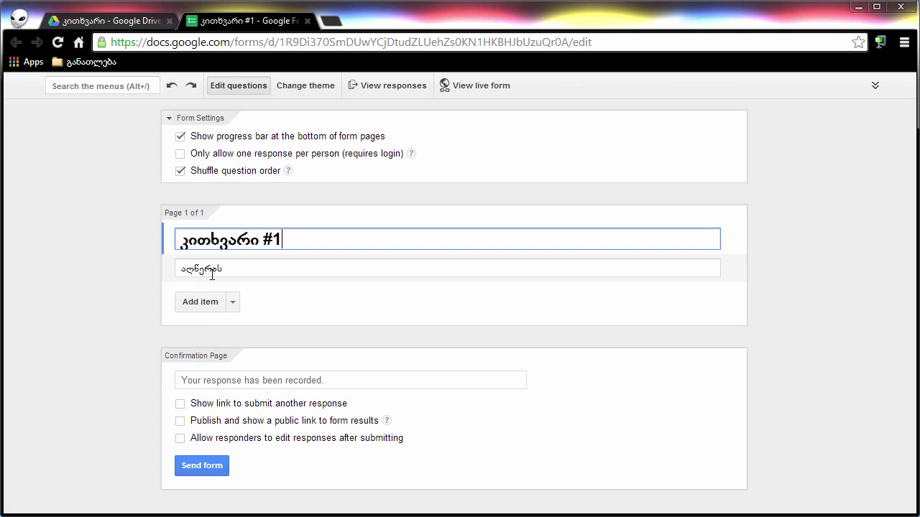
# Step: Replace the confirmation page message with "მადლობა, თქვენი პასუხები მიღებულია."
pyautogui.click(345, 383)
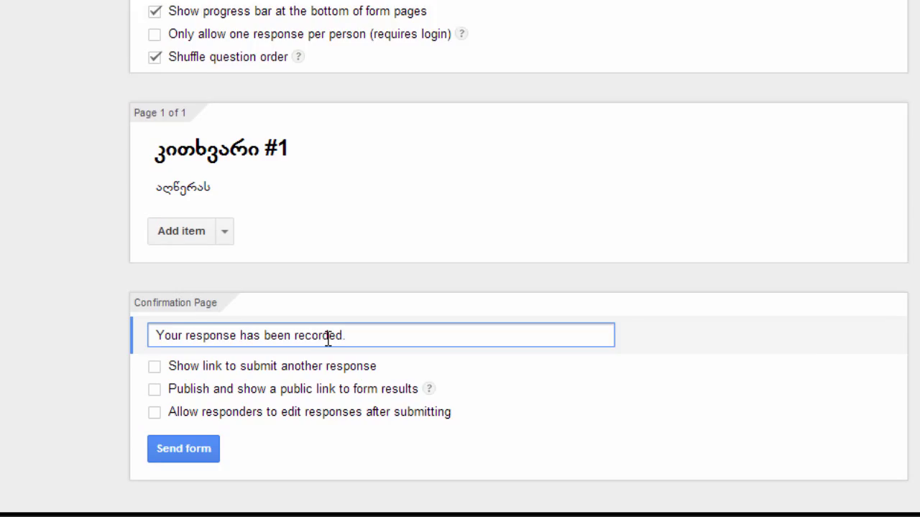
pyautogui.moveTo(323, 382); pyautogui.dragTo(164, 382)
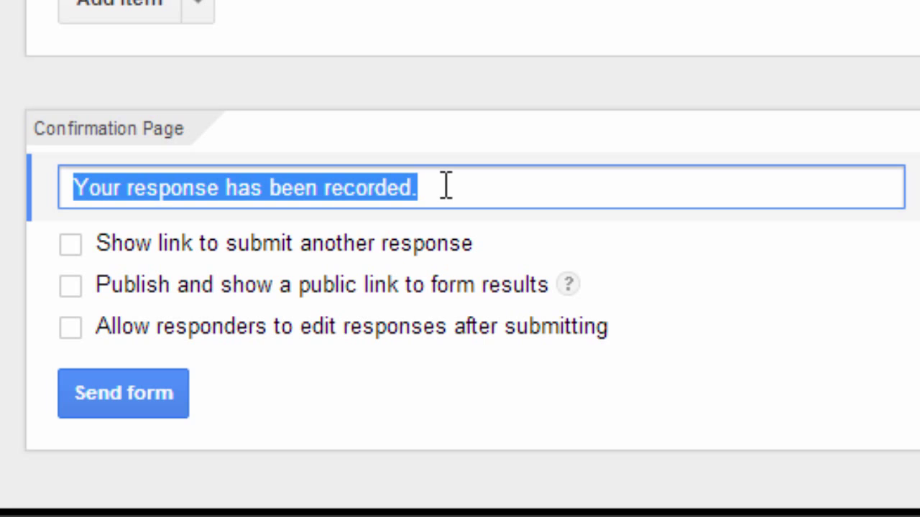
pyautogui.write('მ')
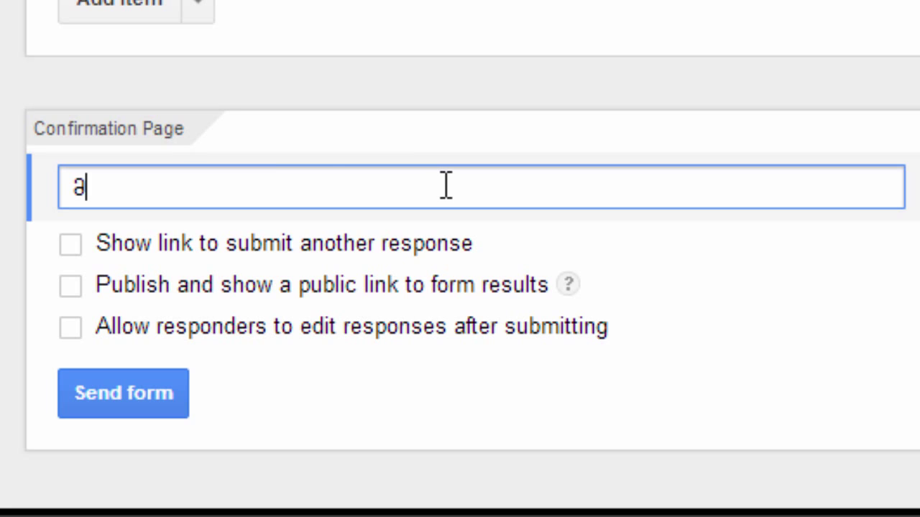
pyautogui.write('ადლობა, თქვენი პასუხები მიღებულია.')
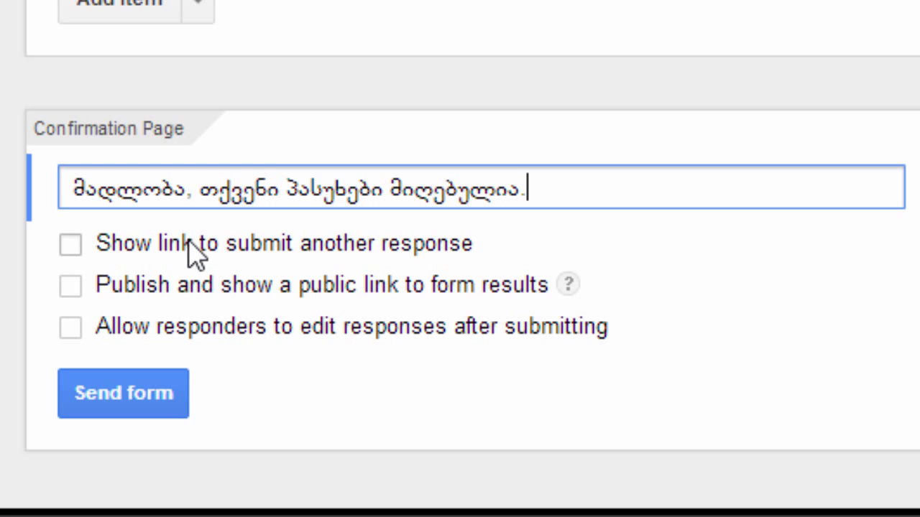
# Step: On the confirmation page, enable the link to submit another response, the public results link, and response editing after submission
pyautogui.click(171, 253)
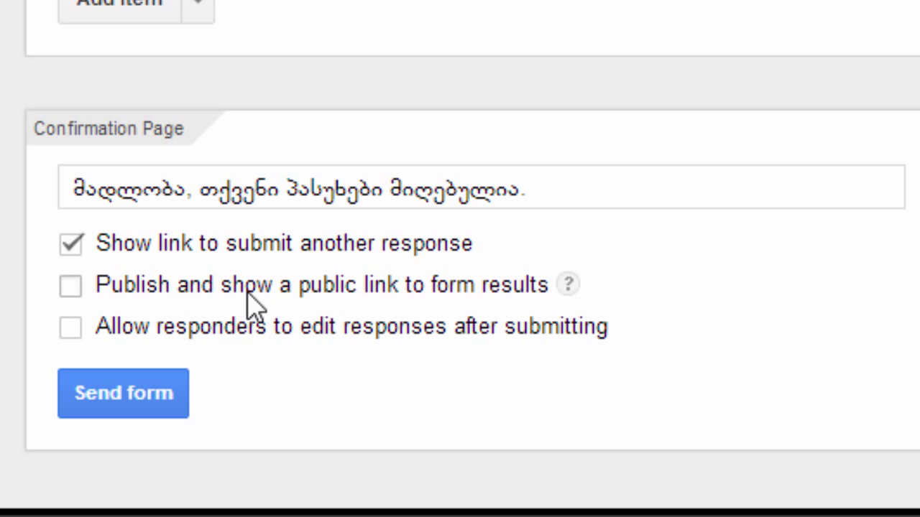
pyautogui.click(212, 293)
pyautogui.click(242, 333)
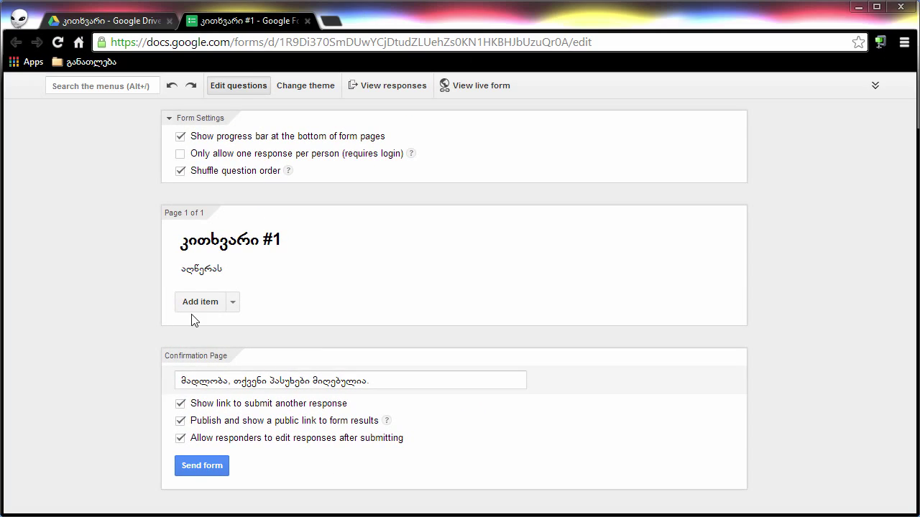
# Step: Add a text question titled "კითხვა #1" with the help text "აღწერა", keeping the Text question type
pyautogui.click(234, 301)
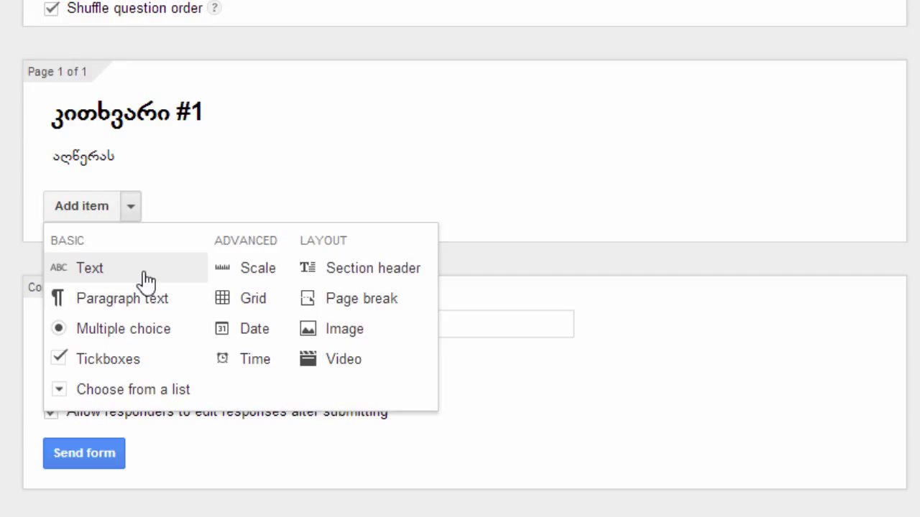
pyautogui.click(90, 268)
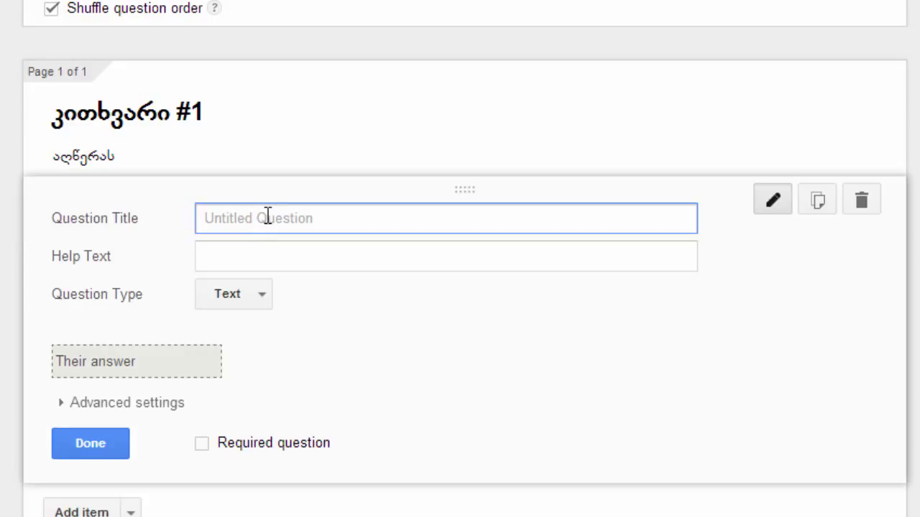
pyautogui.write('კითხ')
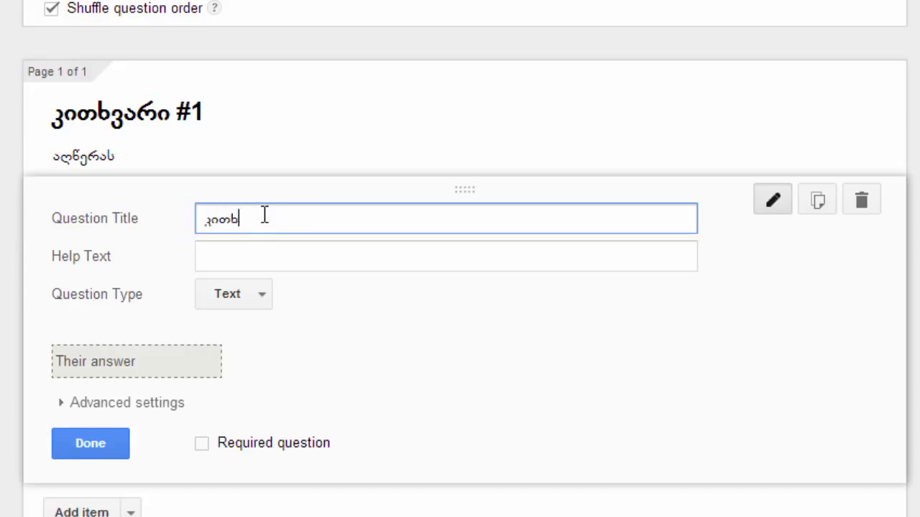
pyautogui.write('ვა #1')
pyautogui.click(259, 261)
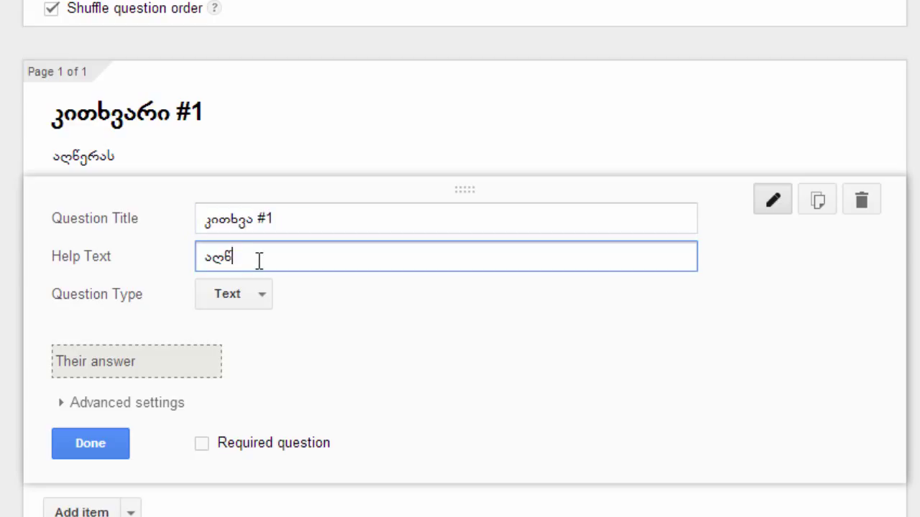
pyautogui.click(264, 300)
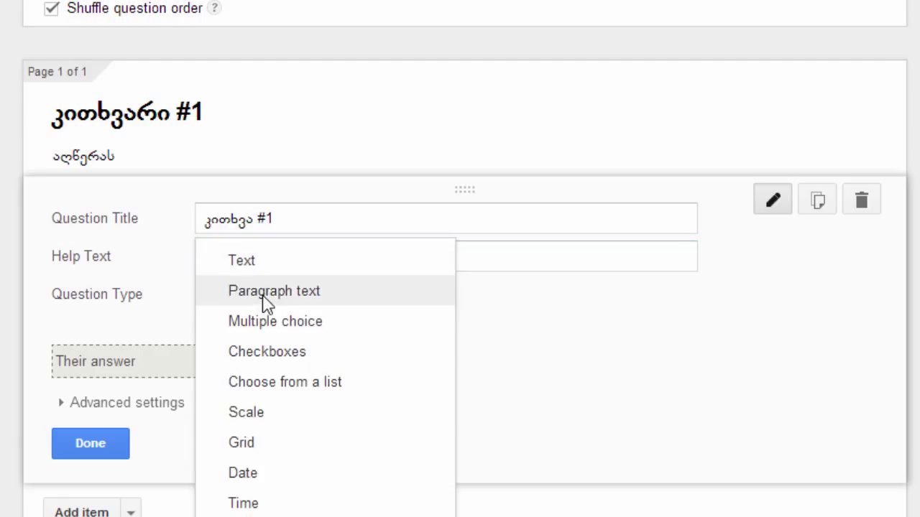
pyautogui.click(259, 263)
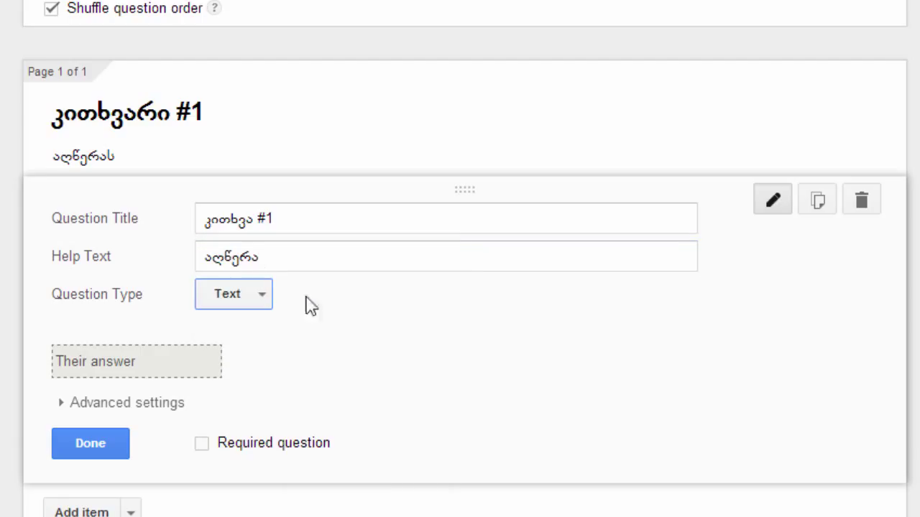
# Step: Review the first question's data validation settings without enabling them, leave the question optional and finish editing it
pyautogui.click(110, 404)
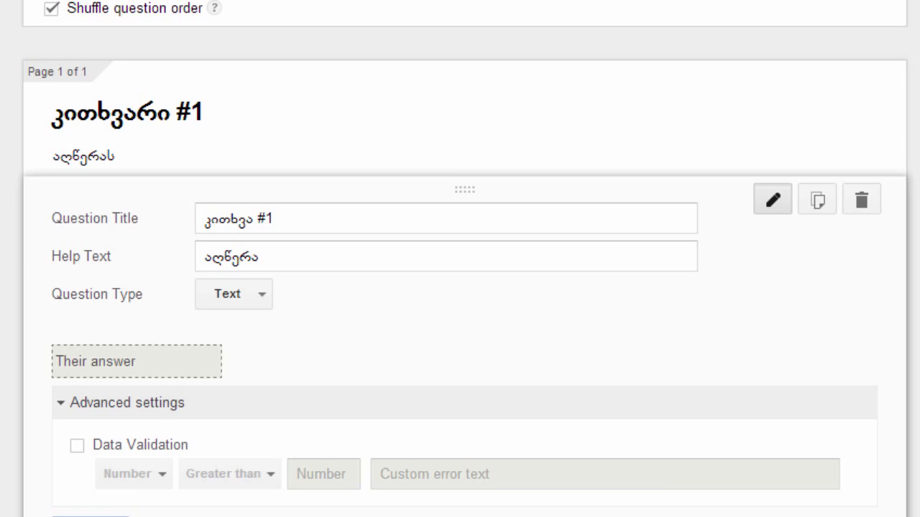
pyautogui.scroll(-1, 309, 321)
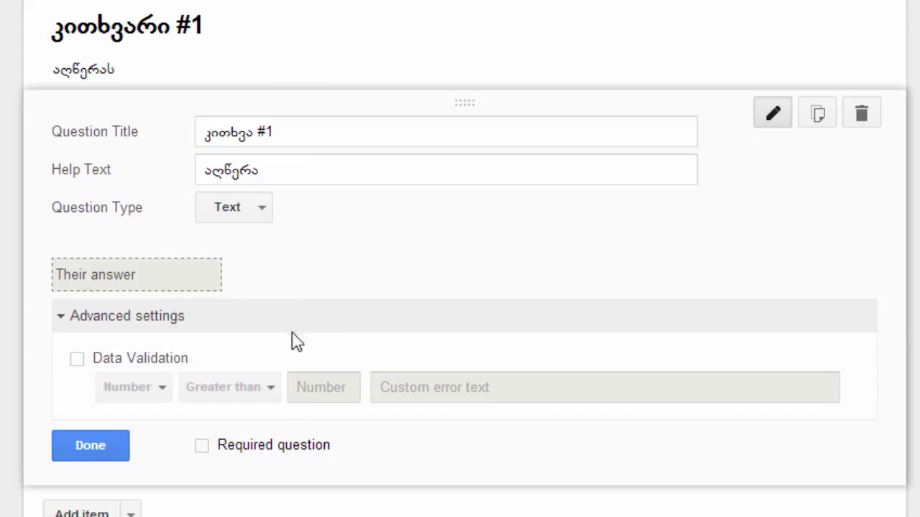
pyautogui.click(111, 327)
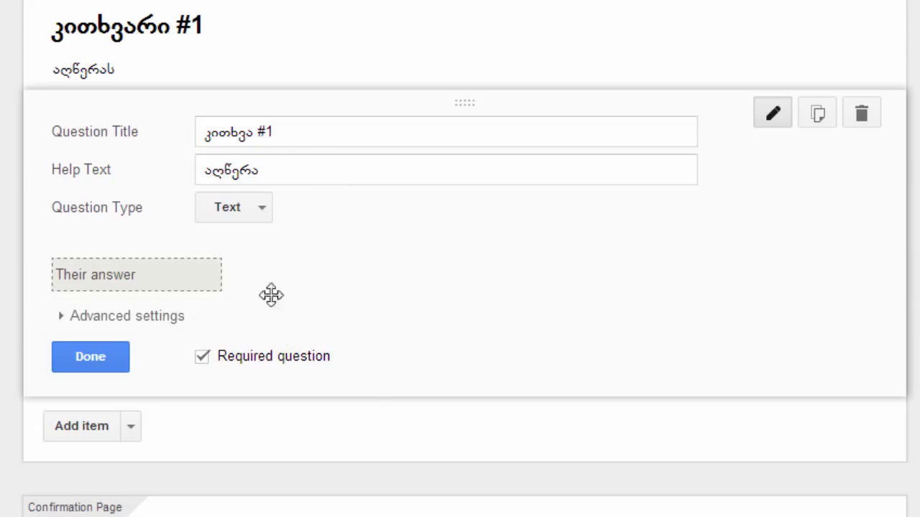
pyautogui.click(202, 357)
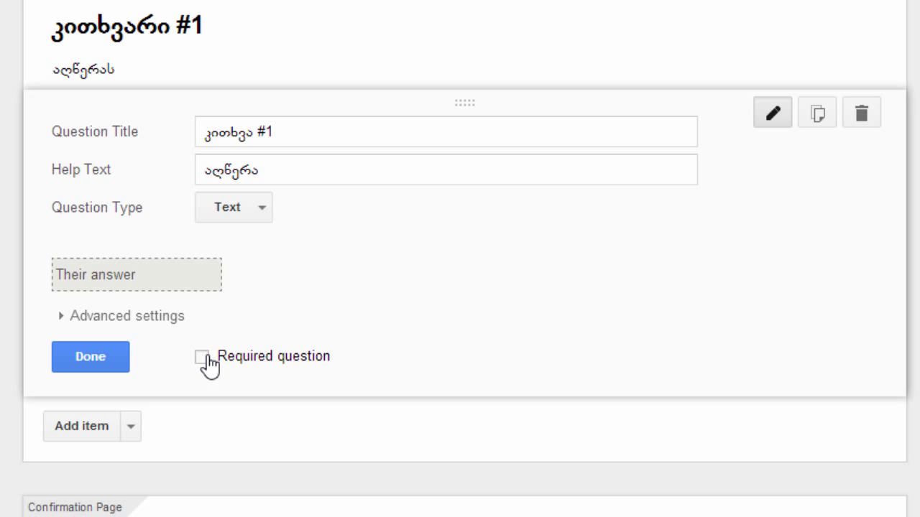
pyautogui.click(103, 369)
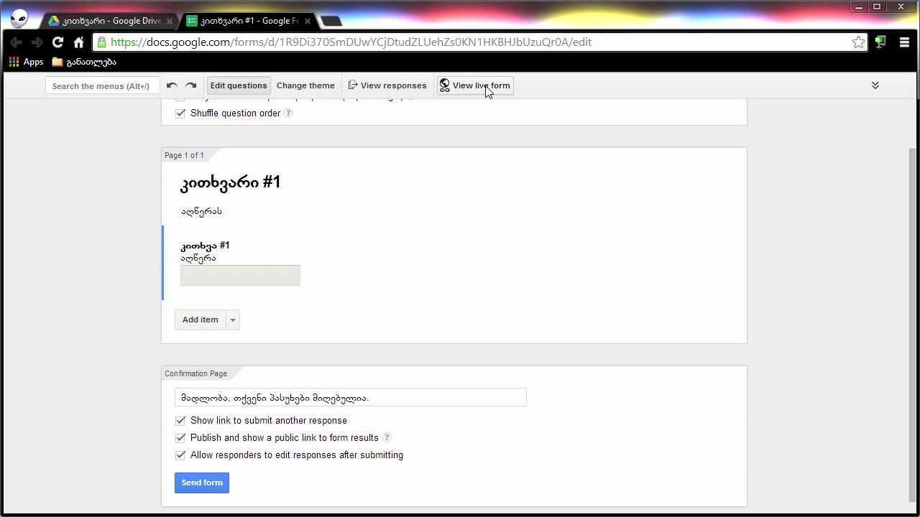
# Step: Preview the live form and its answer field for the first question, and return to the editor
pyautogui.click(482, 85)
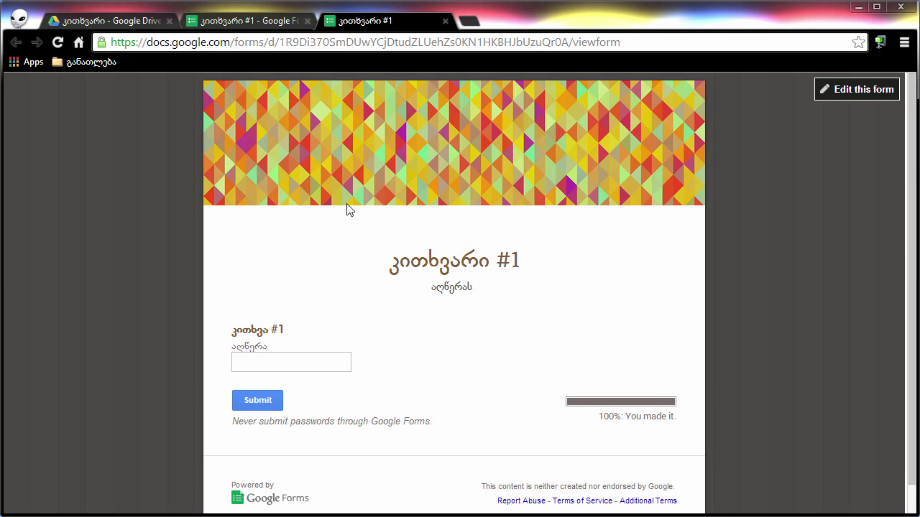
pyautogui.click(265, 360)
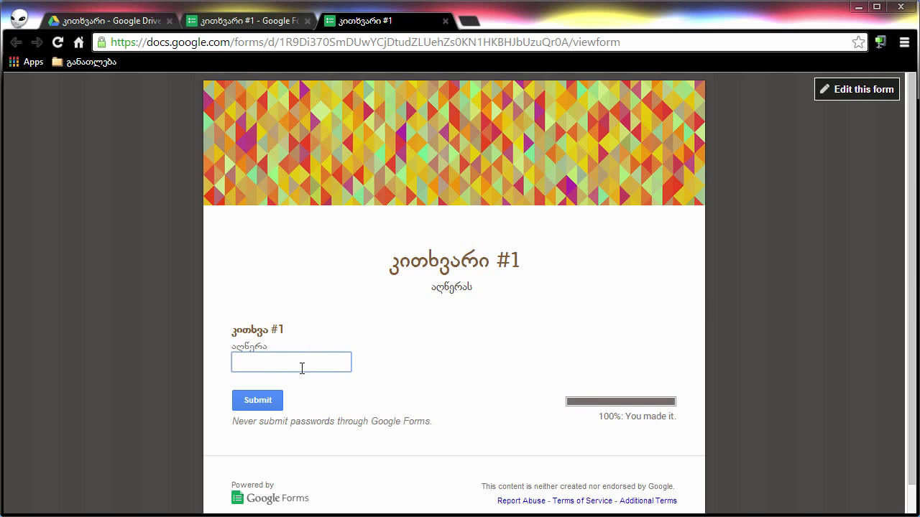
pyautogui.click(283, 22)
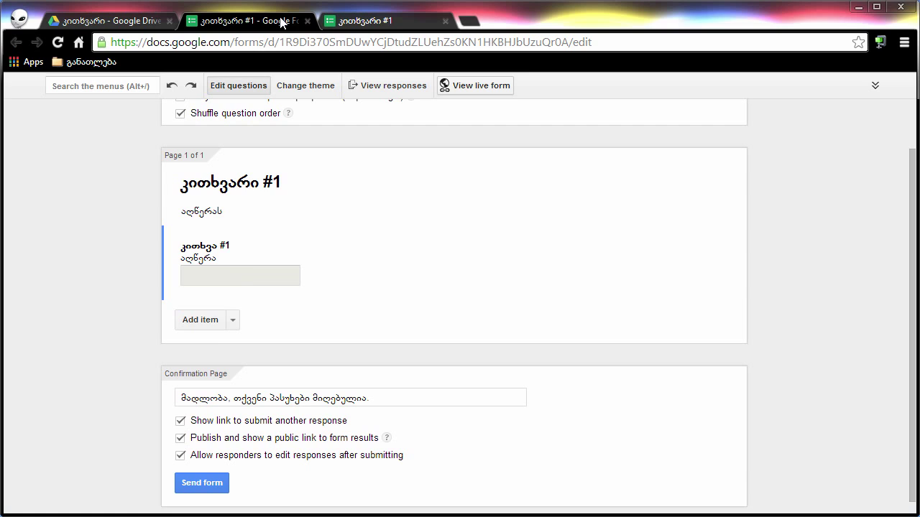
# Step: Make the question "კითხვა #1" required and finish editing it
pyautogui.click(309, 276)
pyautogui.click(279, 403)
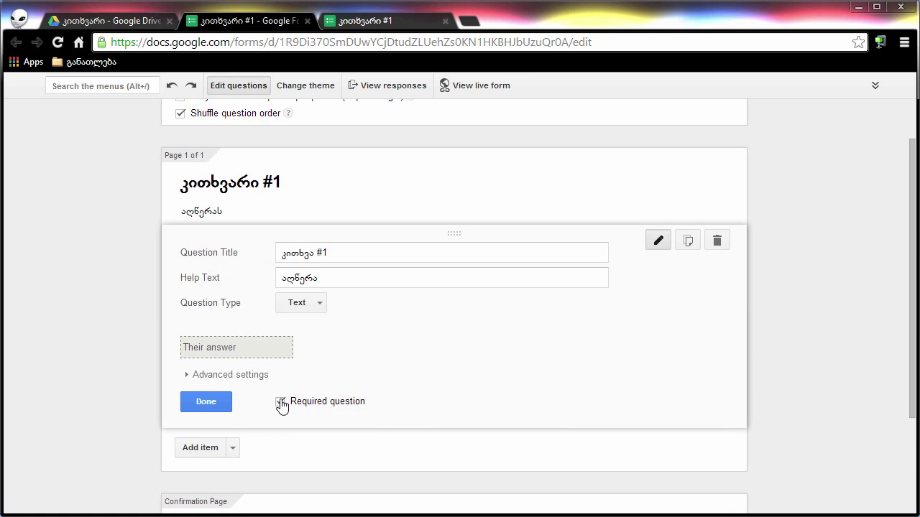
pyautogui.click(204, 402)
# Step: Reload the live form, test submitting it with the first question left empty, and close the preview
pyautogui.click(365, 20)
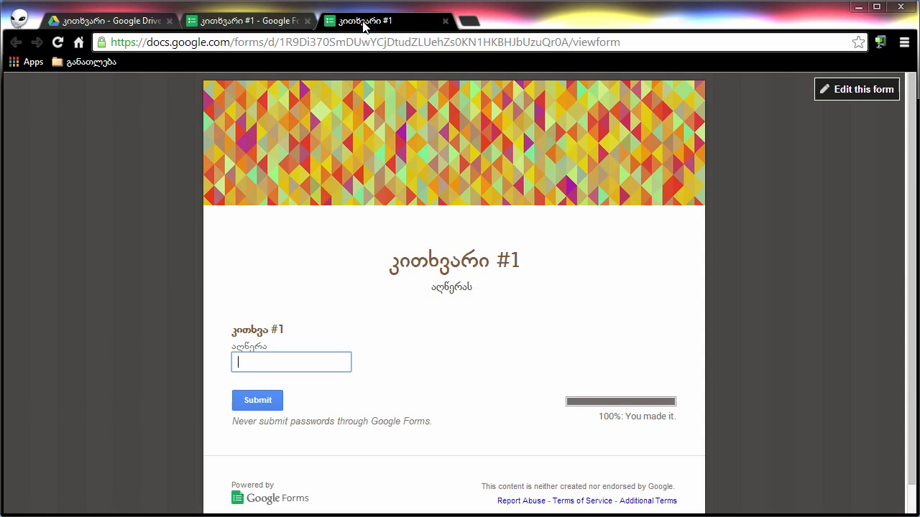
pyautogui.click(59, 42)
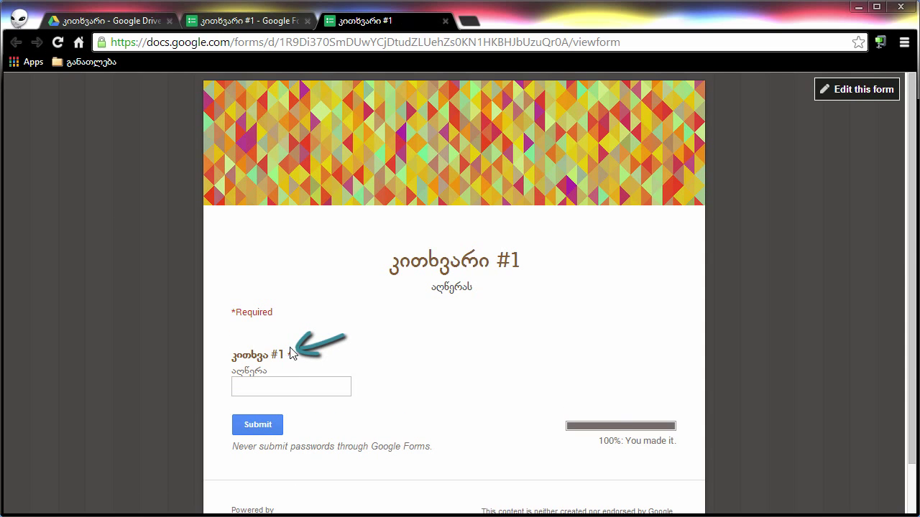
pyautogui.click(268, 388)
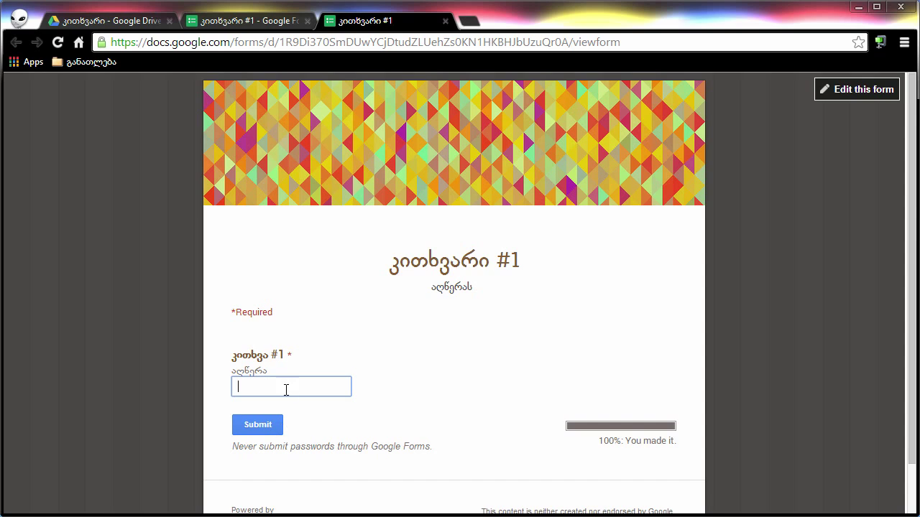
pyautogui.click(255, 425)
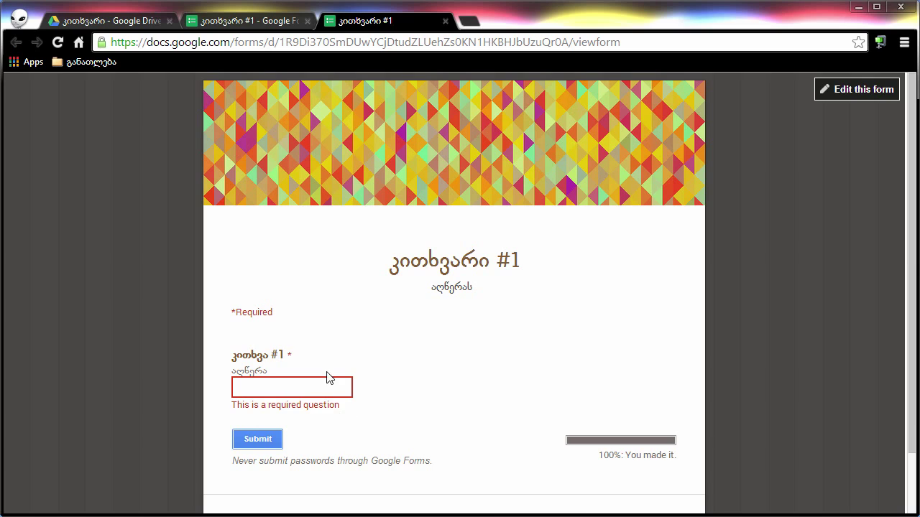
pyautogui.click(241, 386)
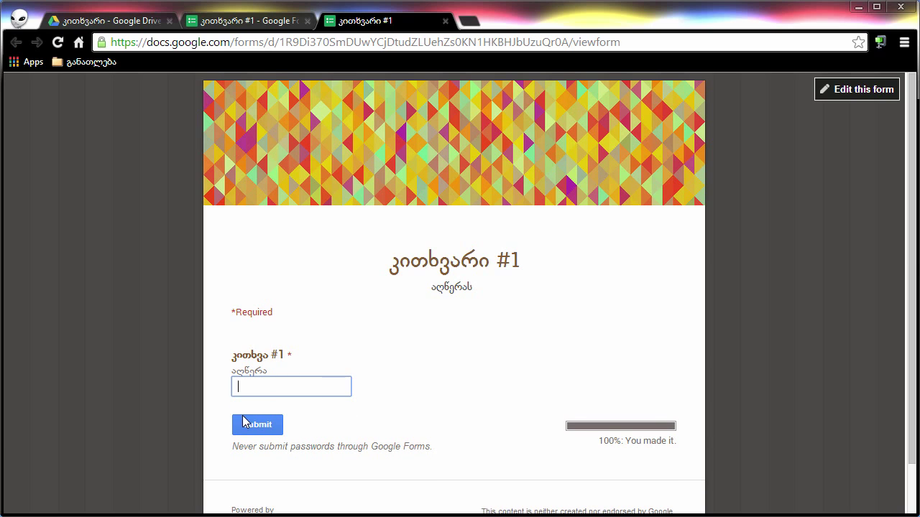
pyautogui.click(445, 20)
# Step: Turn off the required setting of the question "კითხვა #1" and finish editing it
pyautogui.click(302, 269)
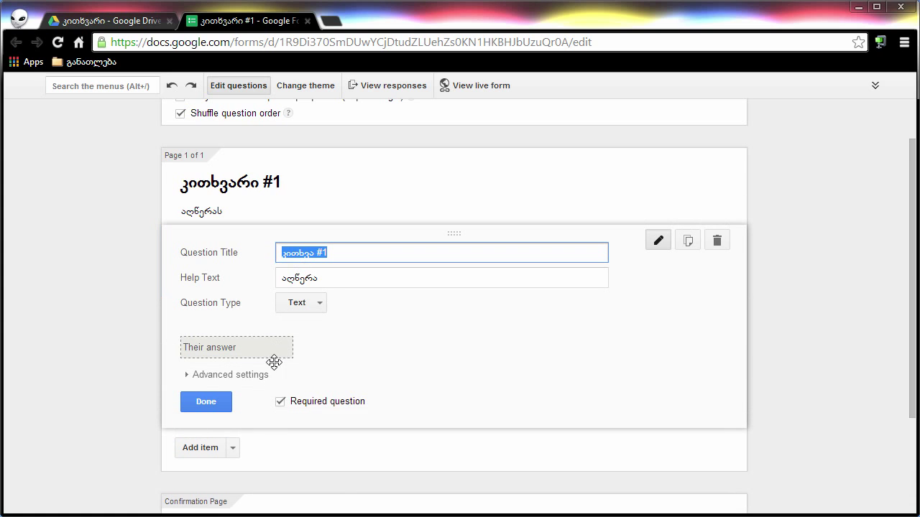
pyautogui.click(279, 402)
pyautogui.click(206, 403)
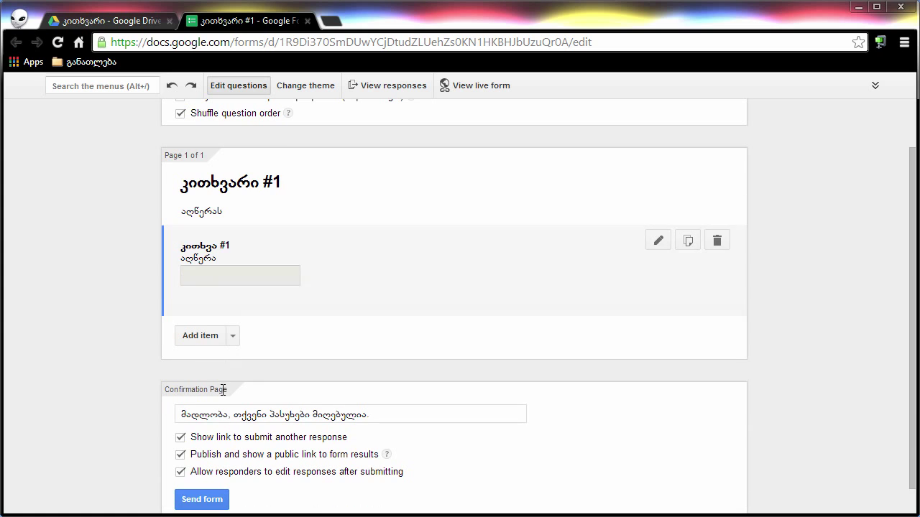
# Step: Add an optional paragraph text question titled "კითვა #2" with the help text "აღწერა" and finish editing it
pyautogui.click(233, 321)
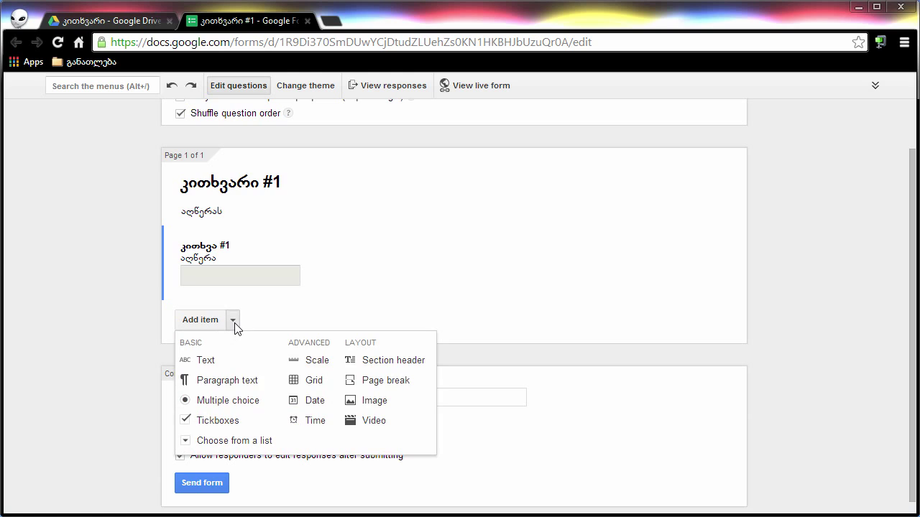
pyautogui.click(238, 388)
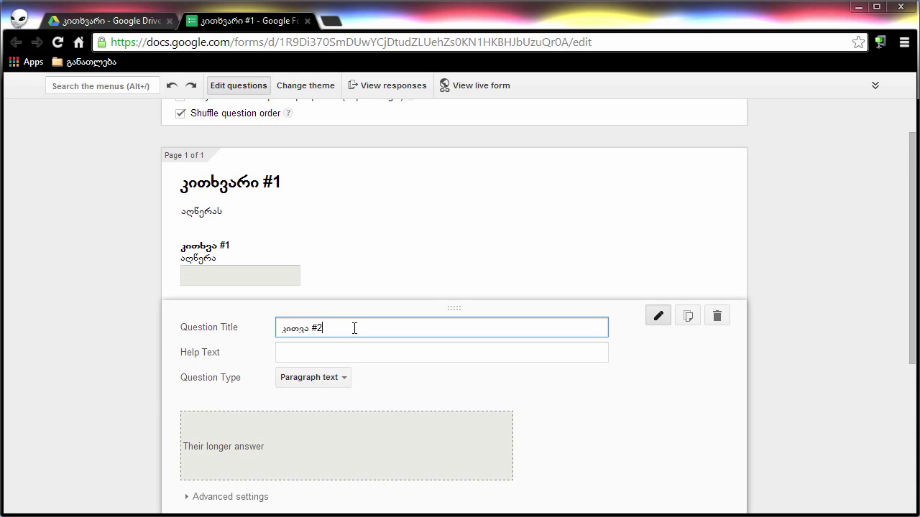
pyautogui.press('Tab')
pyautogui.write('აღწერა')
pyautogui.scroll(-2, 343, 257)
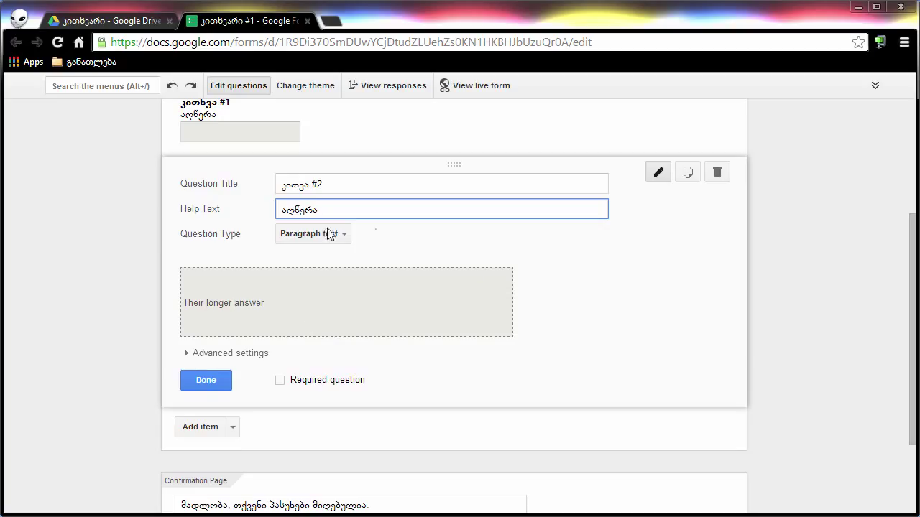
pyautogui.click(207, 379)
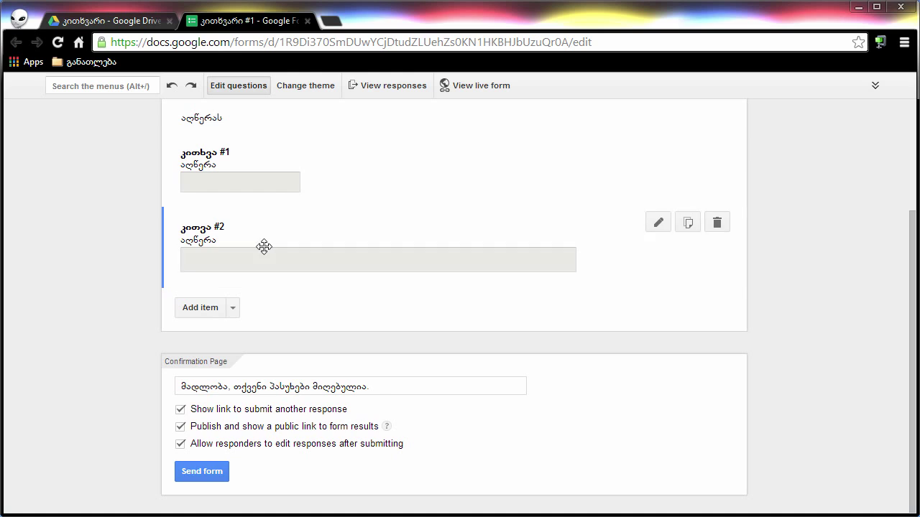
# Step: Add a multiple choice question titled "კითხვა #3" with the help text "აღწერა" and the first option "პასუხი 1"
pyautogui.click(233, 308)
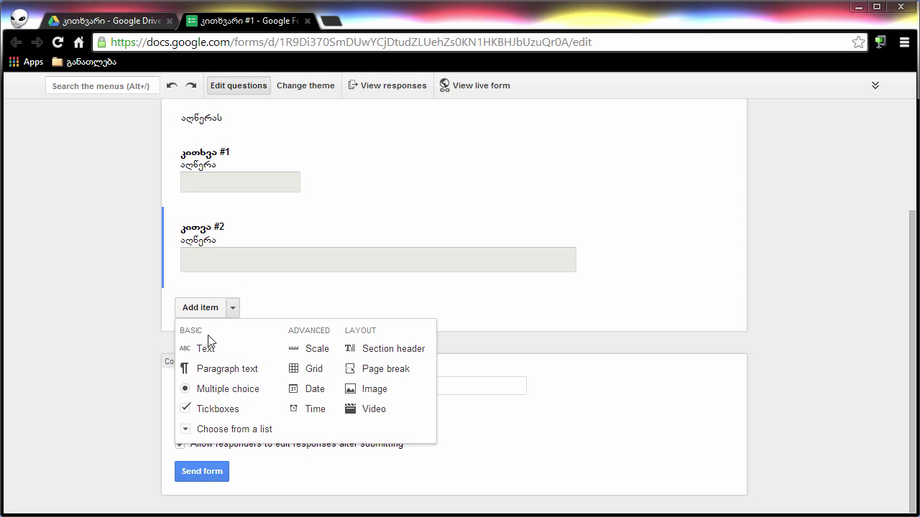
pyautogui.click(225, 390)
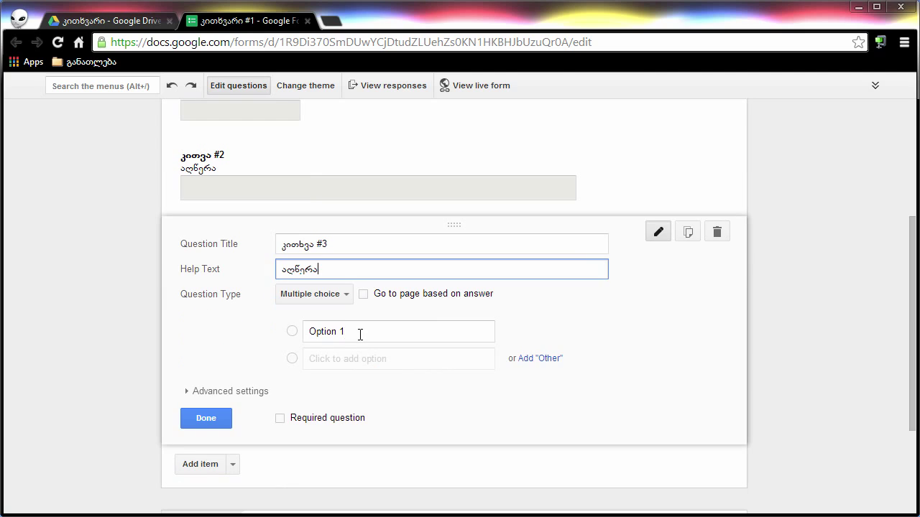
pyautogui.click(360, 333)
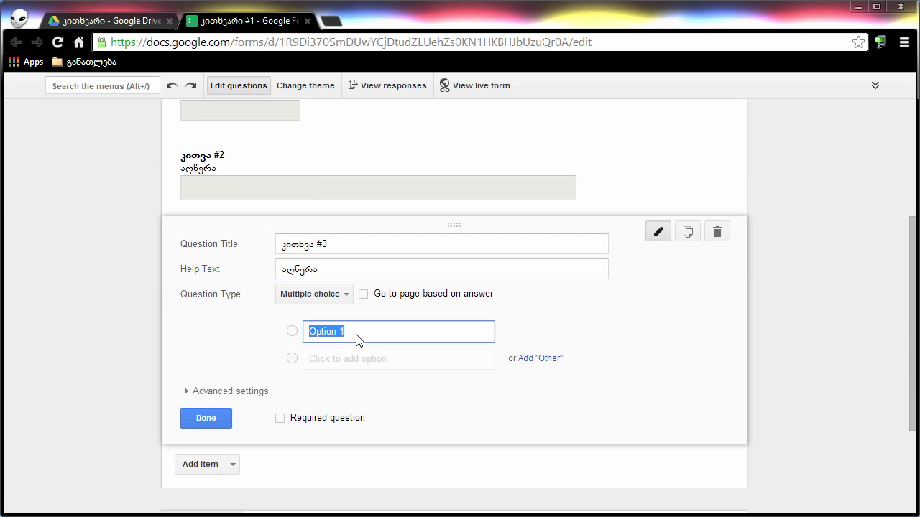
pyautogui.click(360, 332)
pyautogui.hotkey('ctrl', 'a')
pyautogui.write('ვას')
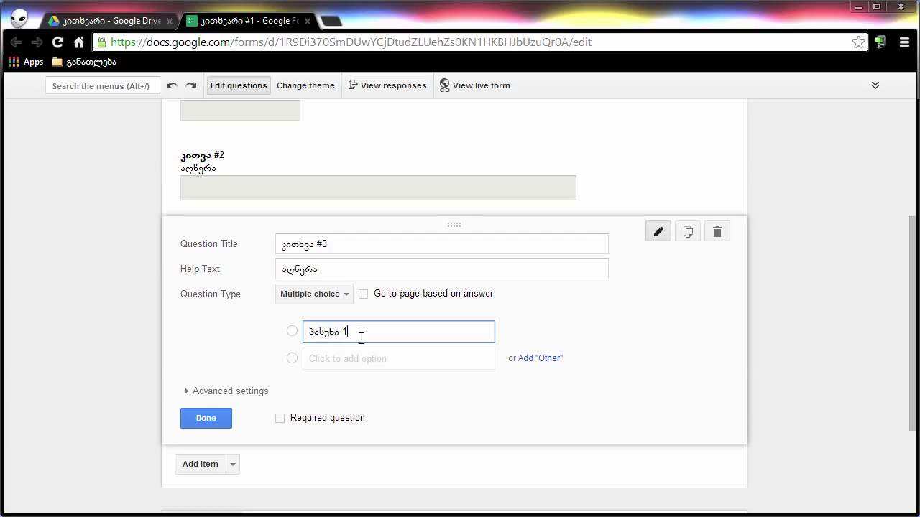
# Step: Add four more answer options to "კითხვა #3", keeping the default labels Option 2 through Option 5
pyautogui.click(361, 359)
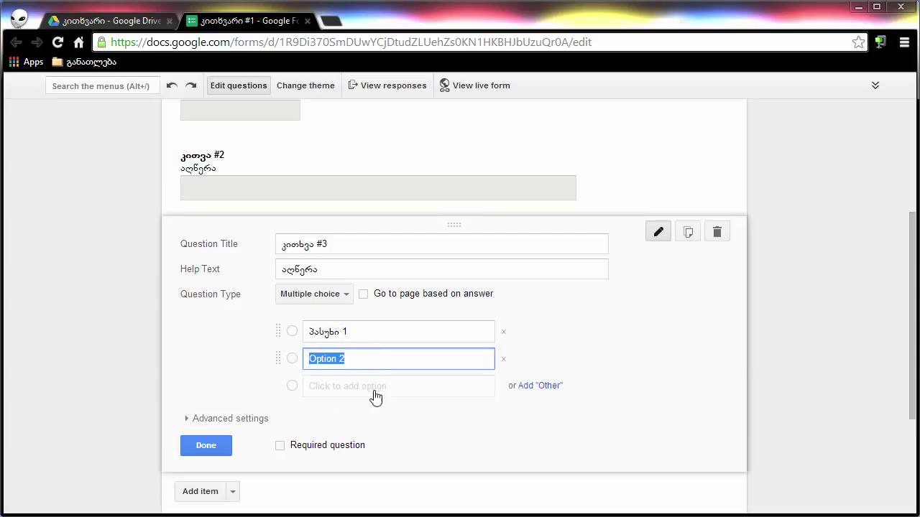
pyautogui.click(366, 389)
pyautogui.click(366, 421)
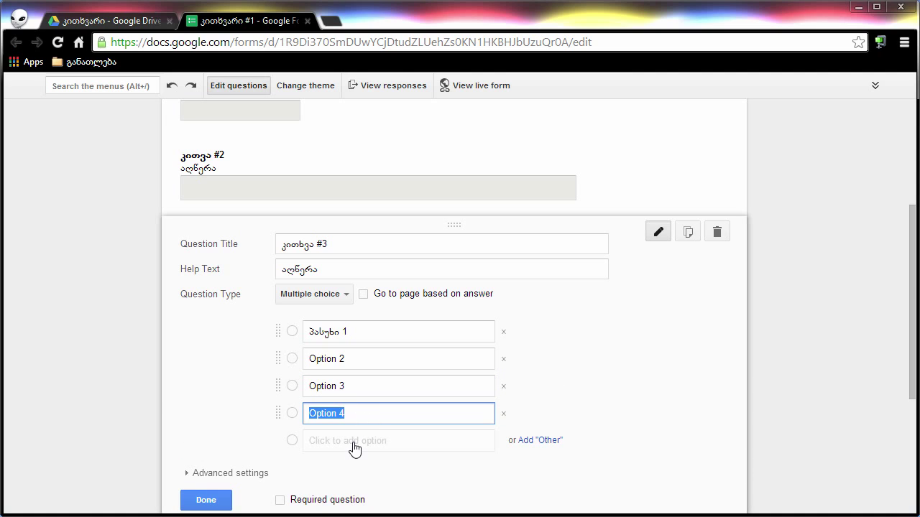
pyautogui.click(353, 444)
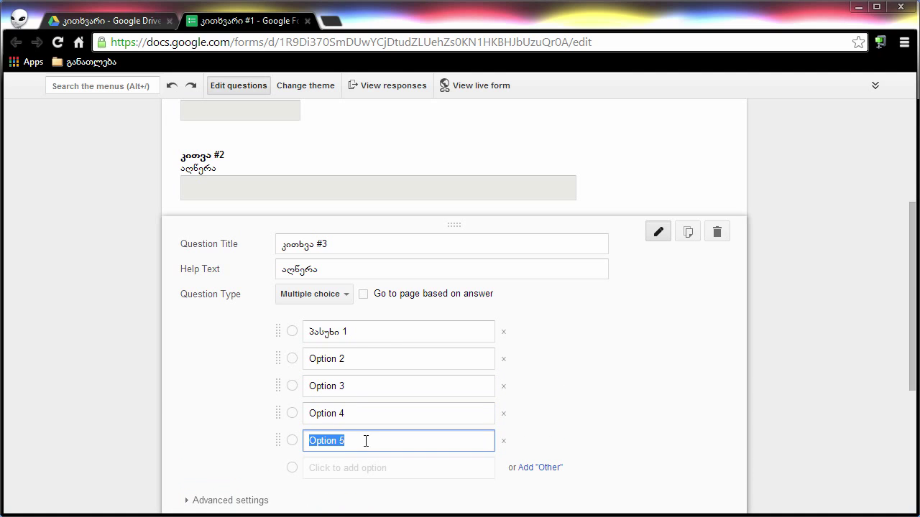
# Step: Delete the answers Option 5 and Option 4 from the multiple choice question "კითხვა #3"
pyautogui.click(378, 328)
pyautogui.click(357, 367)
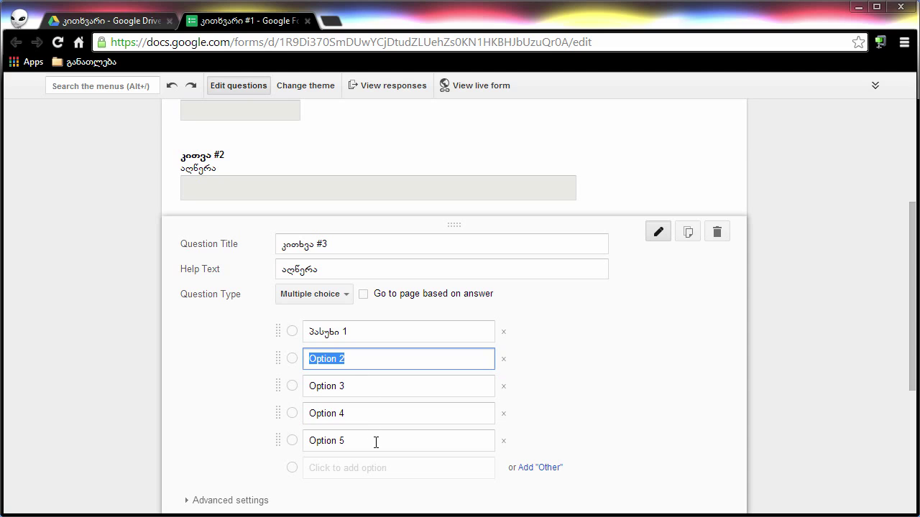
pyautogui.click(503, 441)
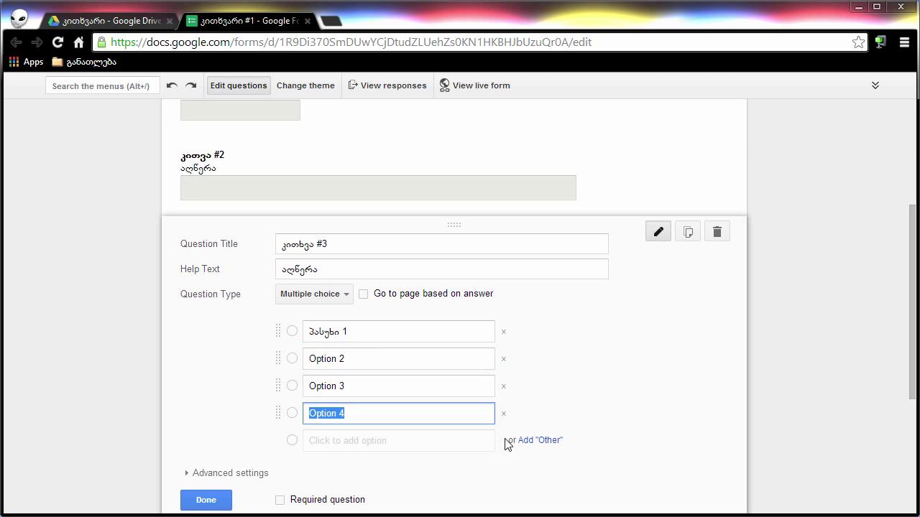
pyautogui.click(503, 414)
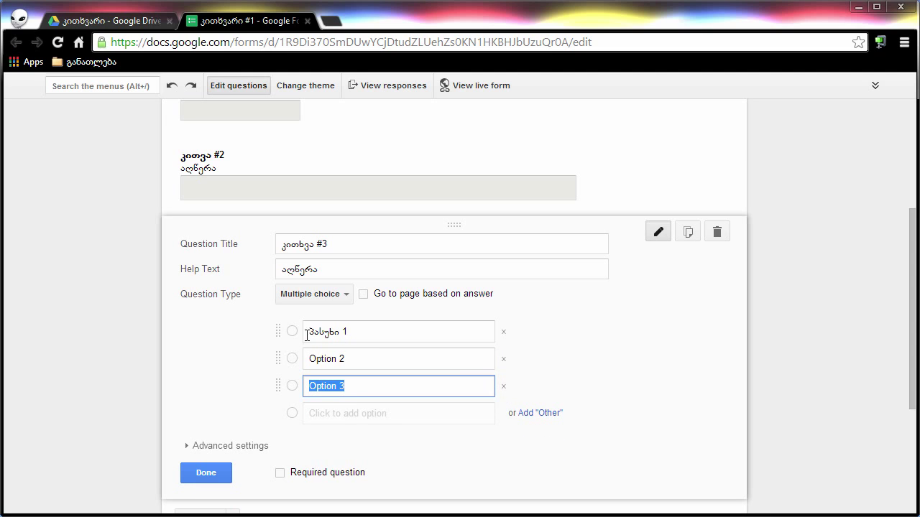
# Step: Reorder the answers of "კითხვა #3" so they run Option 3, პასუხი 1, Option 2
pyautogui.click(280, 382)
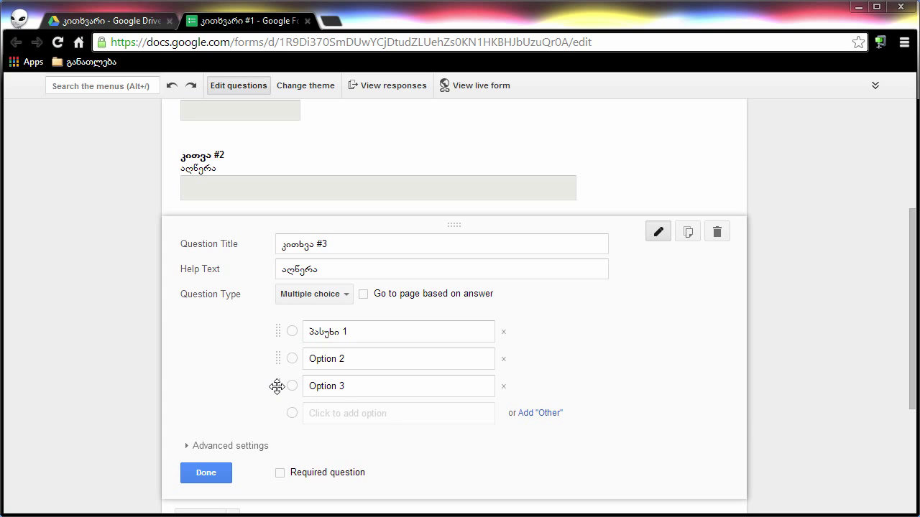
pyautogui.moveTo(279, 390); pyautogui.dragTo(280, 361)
pyautogui.moveTo(279, 328); pyautogui.dragTo(279, 359)
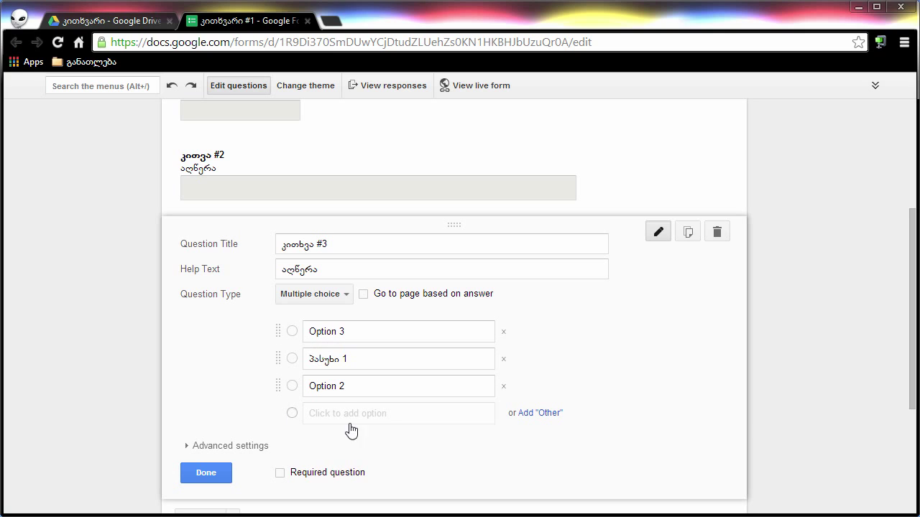
# Step: Add an "Other" answer to "კითხვა #3", enable Shuffle option order in its advanced settings, and finish editing it
pyautogui.click(540, 414)
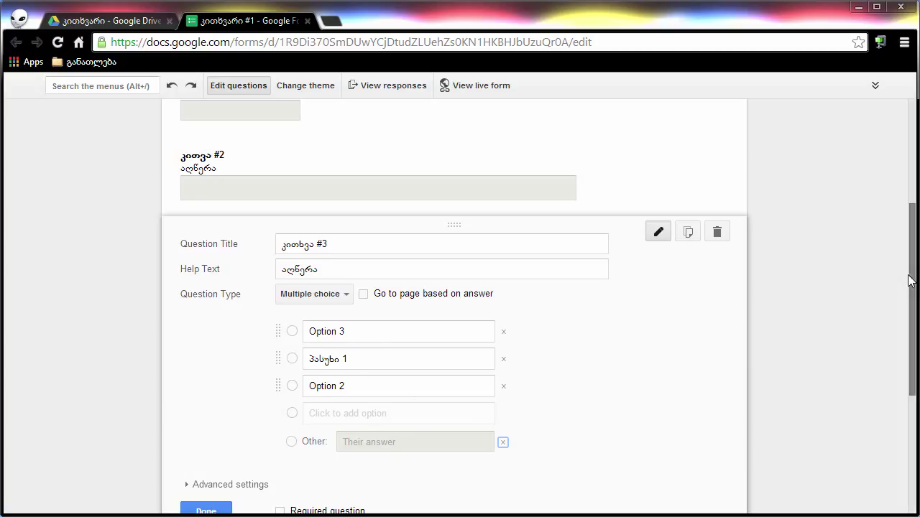
pyautogui.scroll(-1, 909, 295)
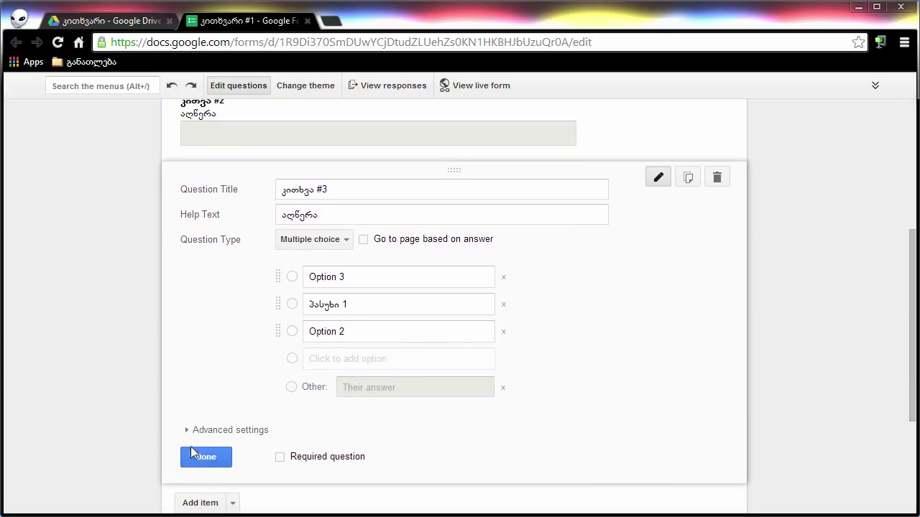
pyautogui.click(227, 430)
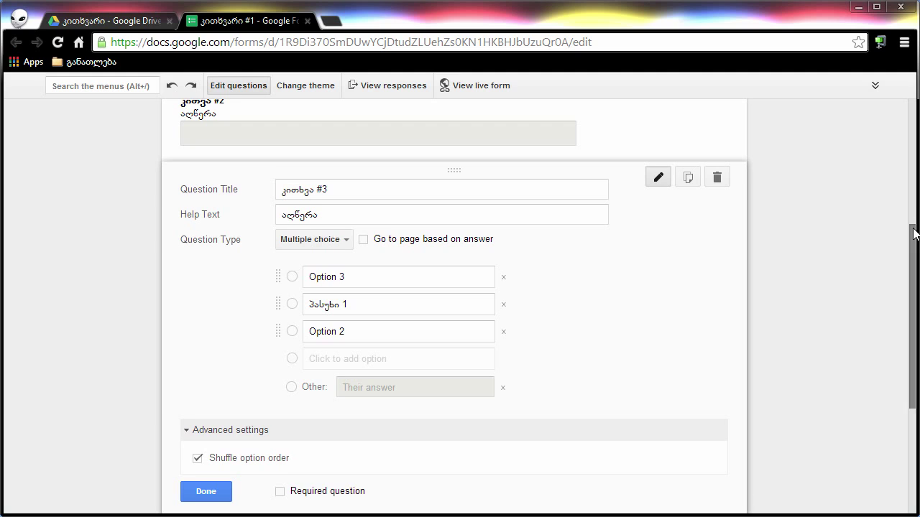
pyautogui.moveTo(911, 252); pyautogui.dragTo(897, 99)
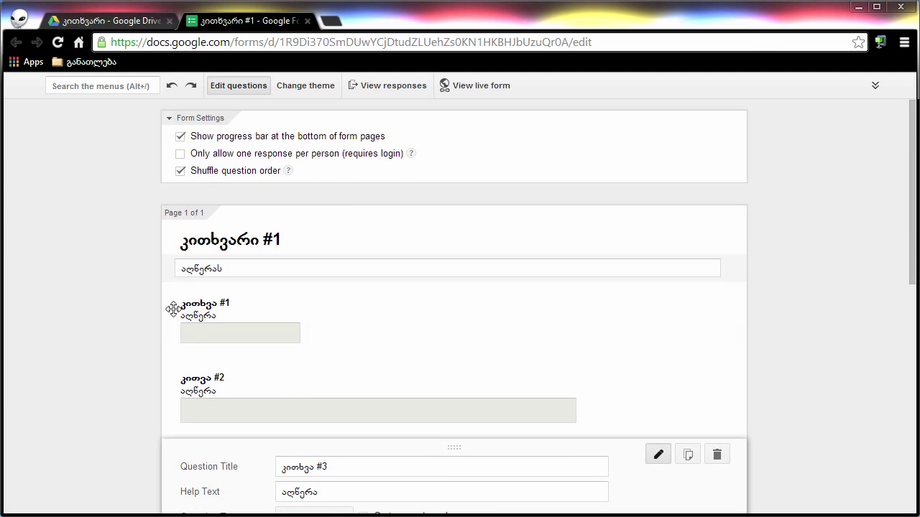
pyautogui.moveTo(911, 165); pyautogui.dragTo(858, 285)
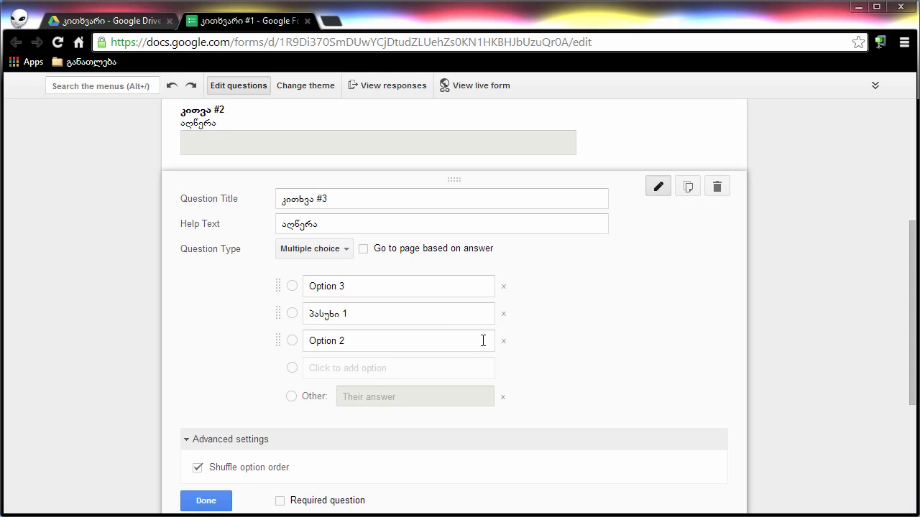
pyautogui.click(227, 505)
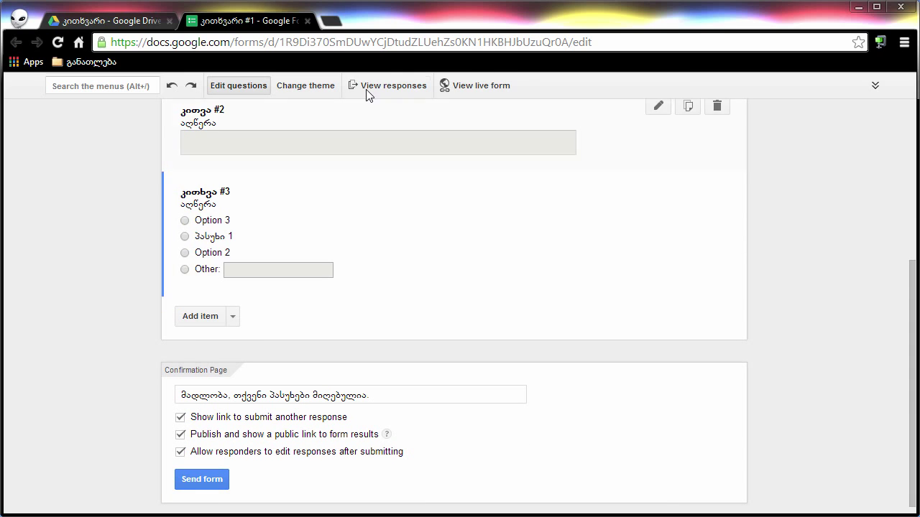
# Step: Open the live form and reload it to examine the order of the questions and of the answers in "კითხვა #3"
pyautogui.click(479, 85)
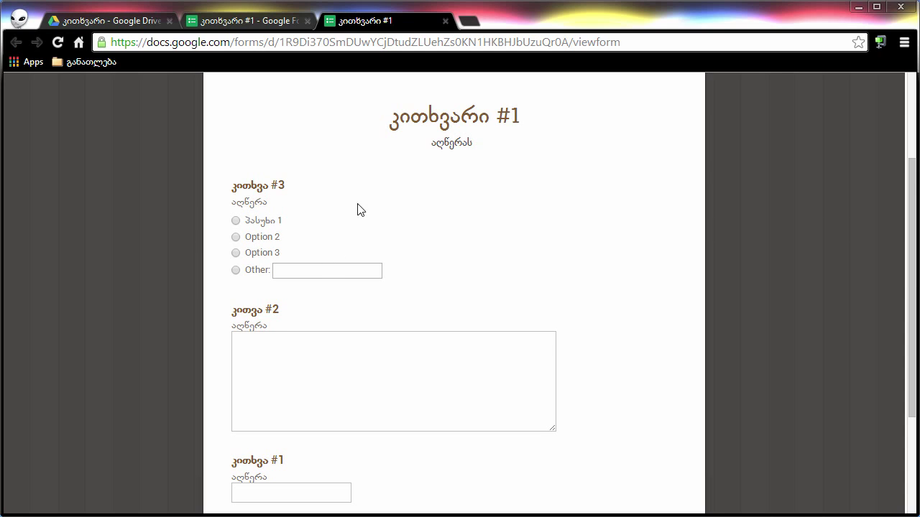
pyautogui.click(53, 44)
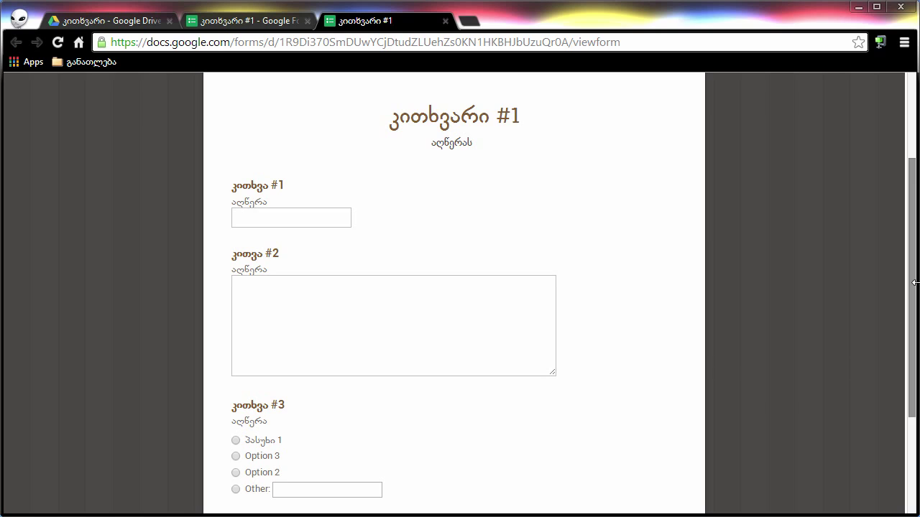
pyautogui.scroll(-2, 312, 378)
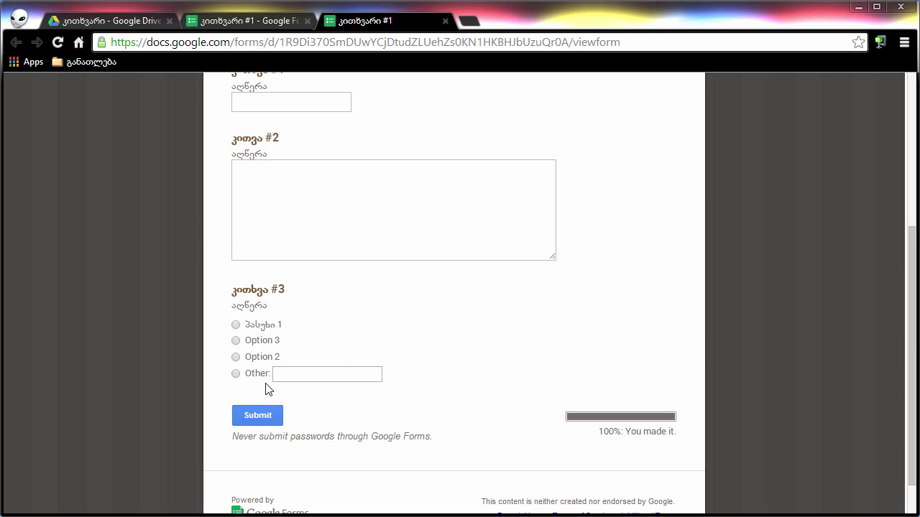
pyautogui.moveTo(910, 277); pyautogui.dragTo(895, 155)
# Step: Return to the form editor and turn off Shuffle question order in the form settings
pyautogui.click(247, 21)
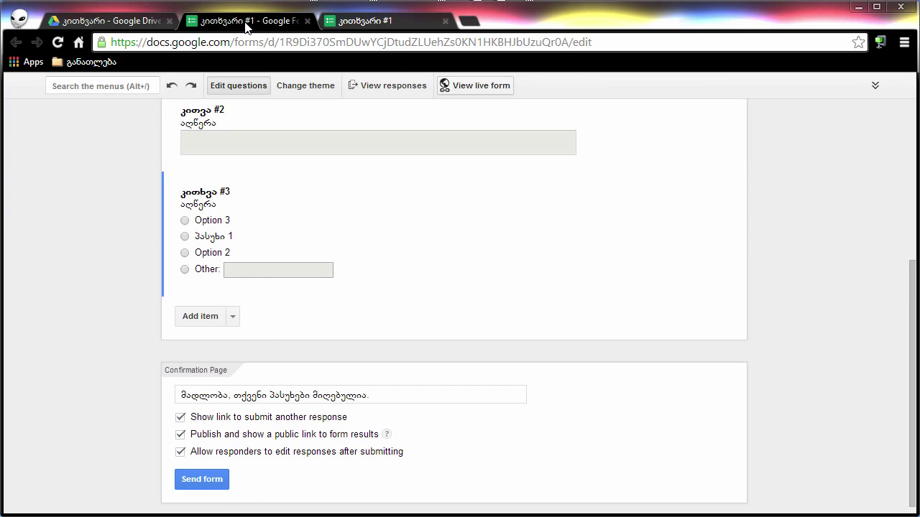
pyautogui.moveTo(913, 280); pyautogui.dragTo(913, 119)
pyautogui.click(181, 172)
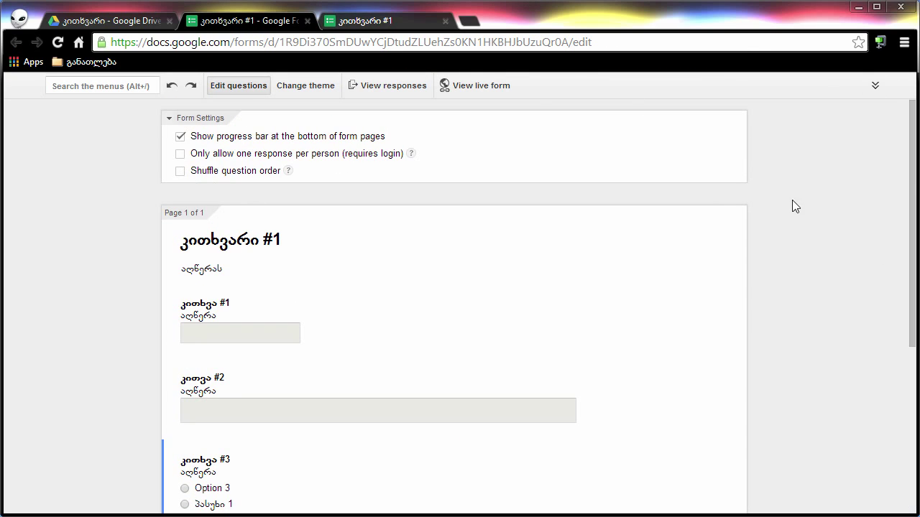
# Step: Add a checkboxes question after "კითხვა #3", titled "კითხვა #4" with the help text "აღწერა"
pyautogui.scroll(-4, 907, 213)
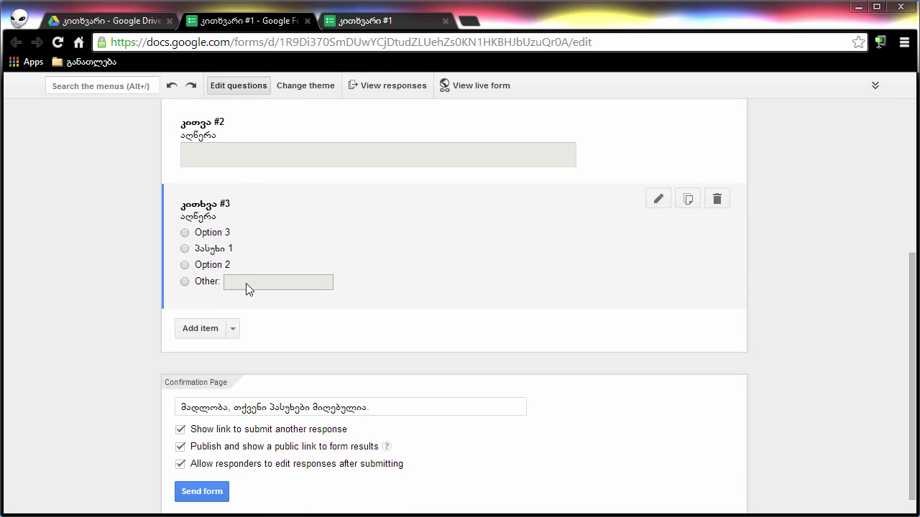
pyautogui.click(233, 329)
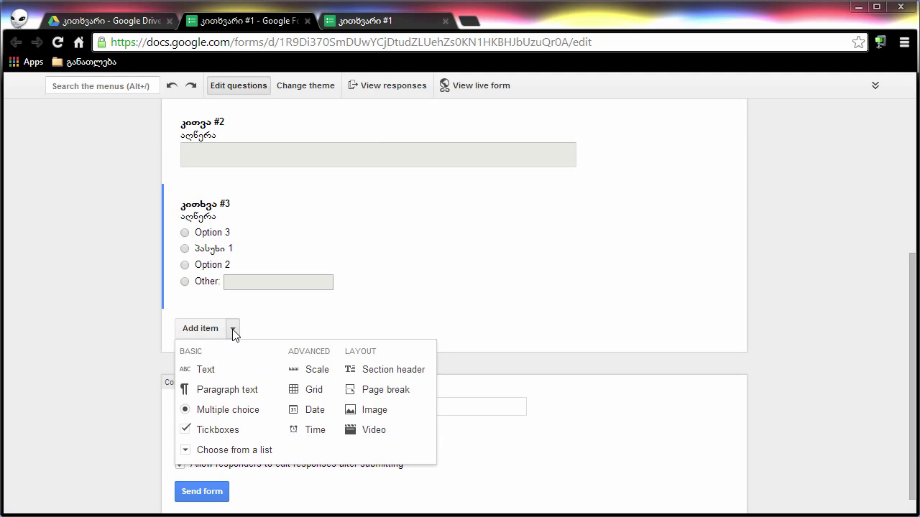
pyautogui.click(225, 435)
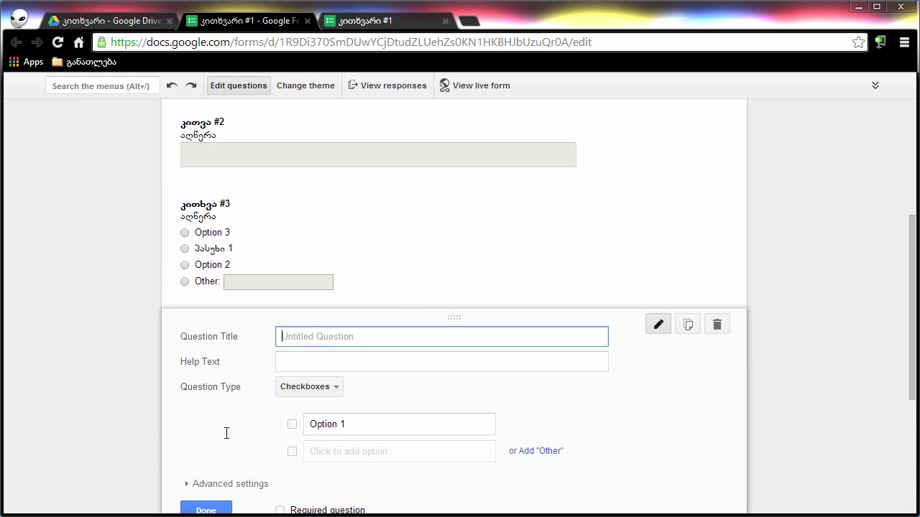
pyautogui.write('კითხვა #4')
pyautogui.press('Tab')
pyautogui.write('აღწერა')
pyautogui.press('Tab')
pyautogui.press('Tab')
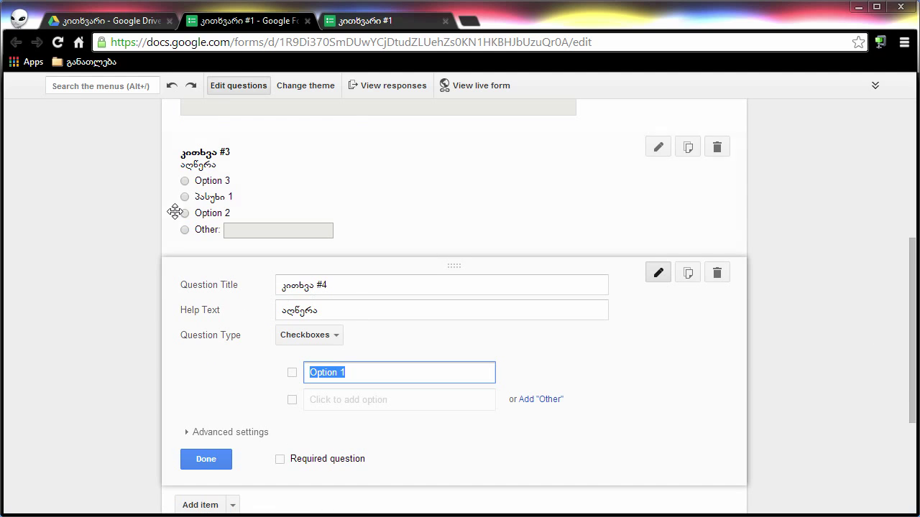
# Step: Add Option 2 through Option 4 and an "Other" answer to "კითხვა #4", and finish editing it
pyautogui.click(350, 402)
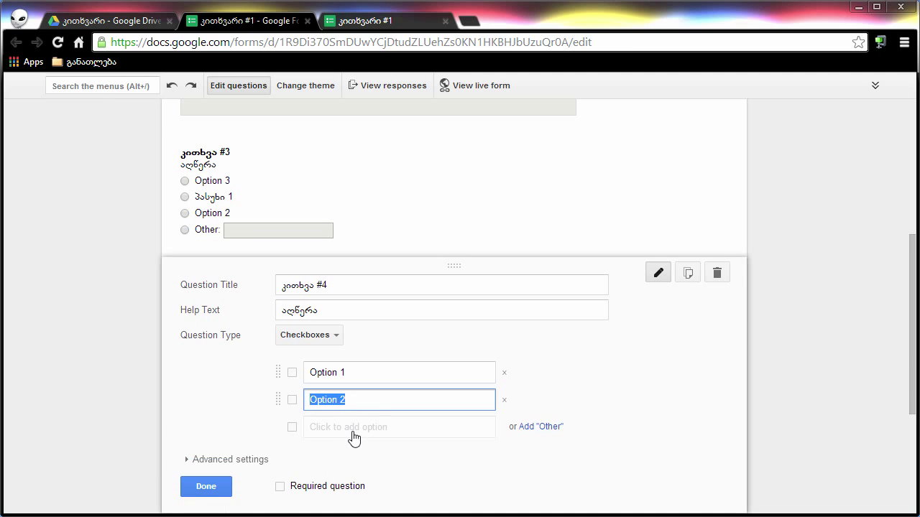
pyautogui.click(345, 428)
pyautogui.scroll(-2, 340, 404)
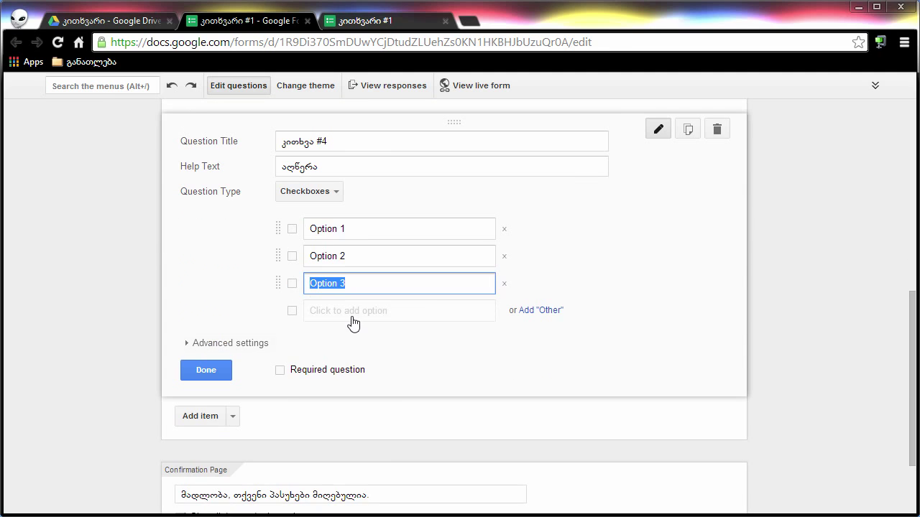
pyautogui.click(349, 312)
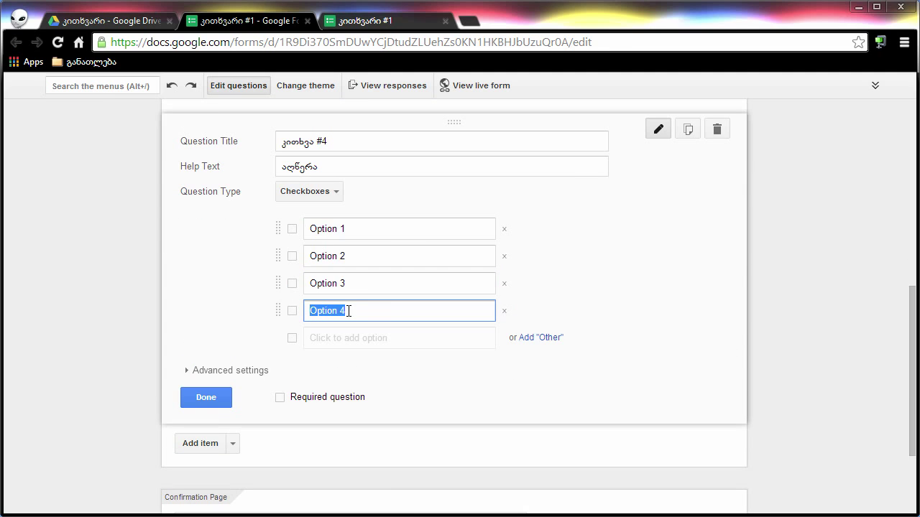
pyautogui.click(539, 338)
pyautogui.click(206, 435)
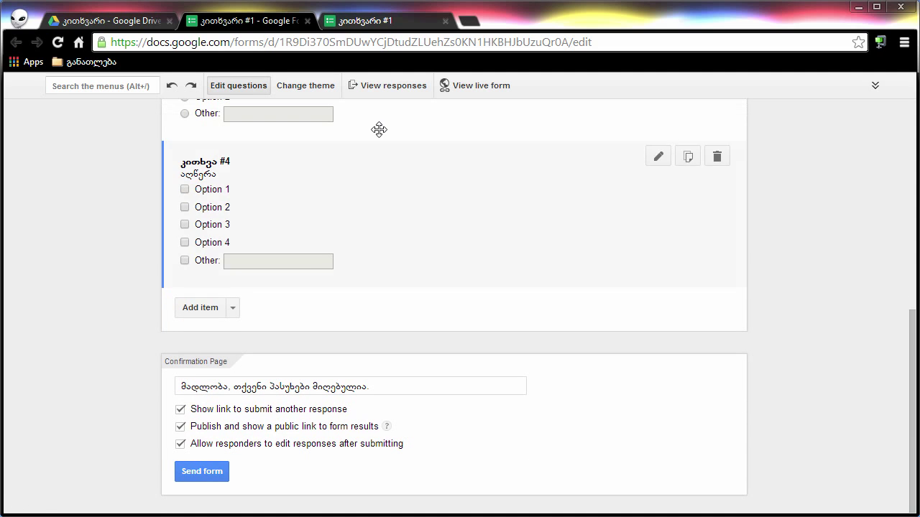
# Step: Open the live form and try the answers, selecting "Other" in "კითხვა #3" and ticking every checkbox in "კითხვა #4"
pyautogui.click(460, 86)
pyautogui.scroll(-4, 330, 277)
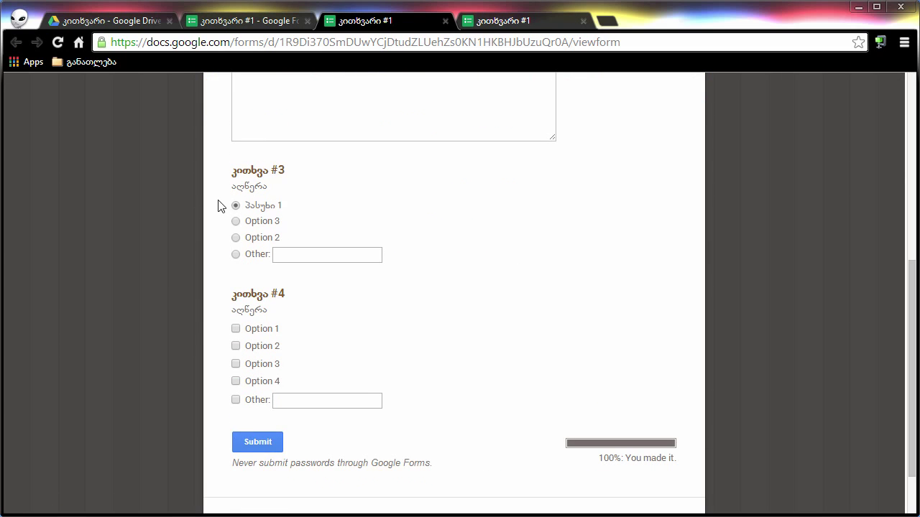
pyautogui.click(236, 238)
pyautogui.click(236, 254)
pyautogui.click(236, 401)
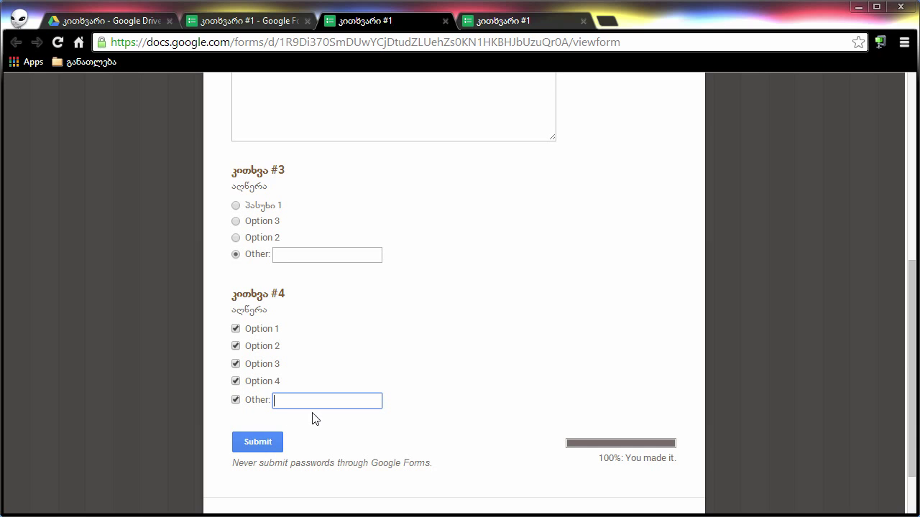
# Step: Close both live form previews and return to the form editor
pyautogui.click(445, 21)
pyautogui.click(444, 164)
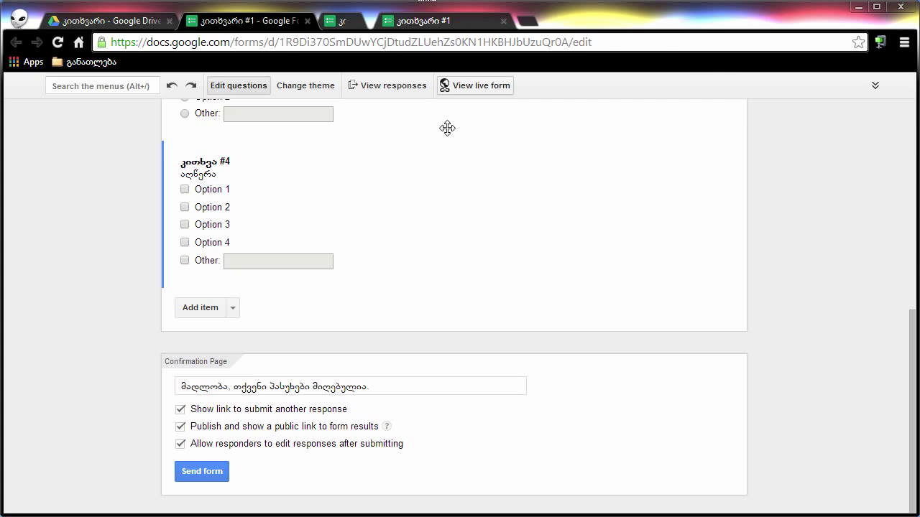
pyautogui.click(445, 21)
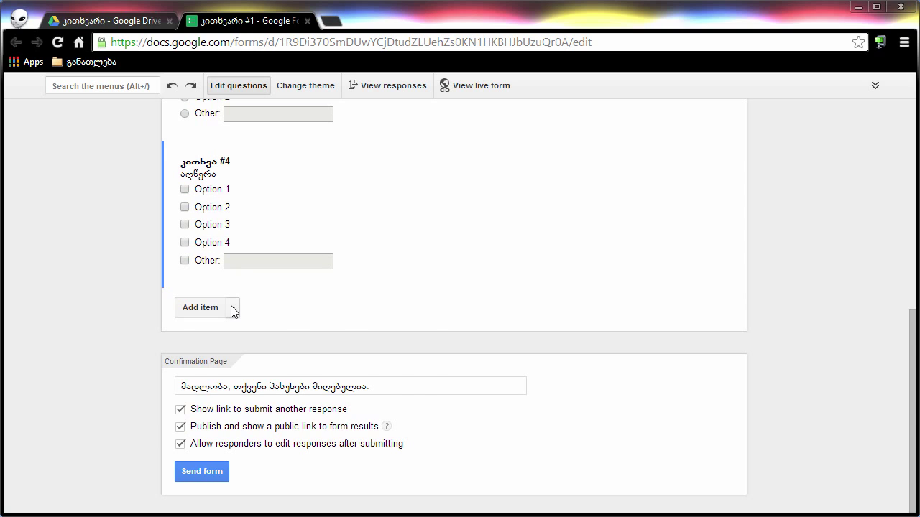
# Step: Add a "Choose from a list" question titled "კითხვა #5" with the help text "აღწერა"
pyautogui.click(233, 308)
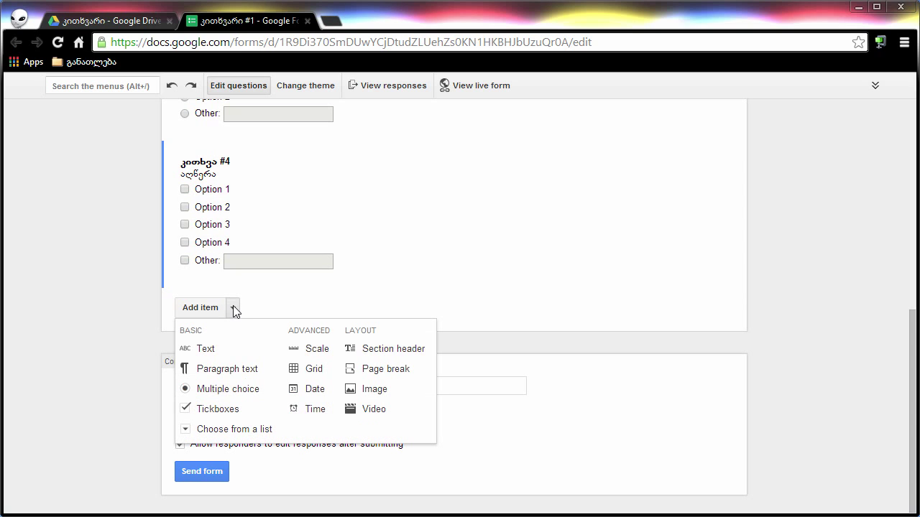
pyautogui.click(253, 435)
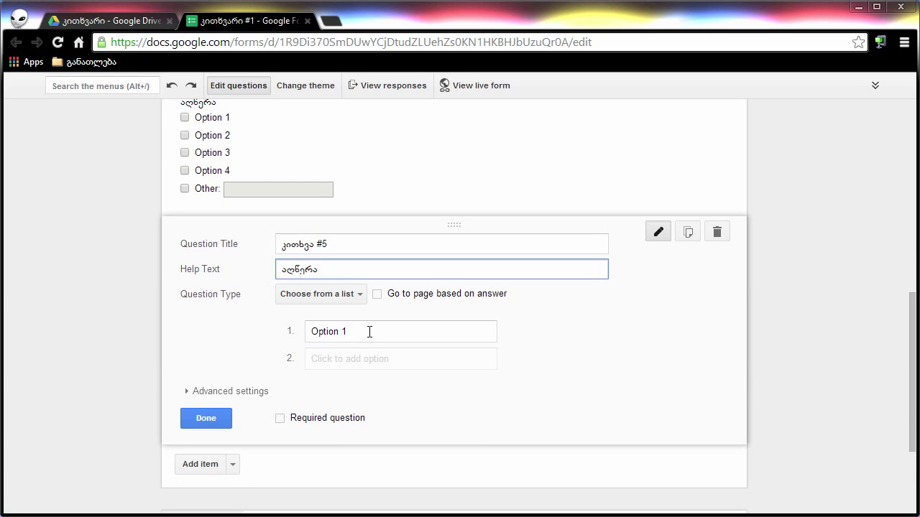
pyautogui.click(370, 332)
# Step: Add Option 2 through Option 7 to the list of "კითხვა #5" and finish editing the question
pyautogui.click(361, 359)
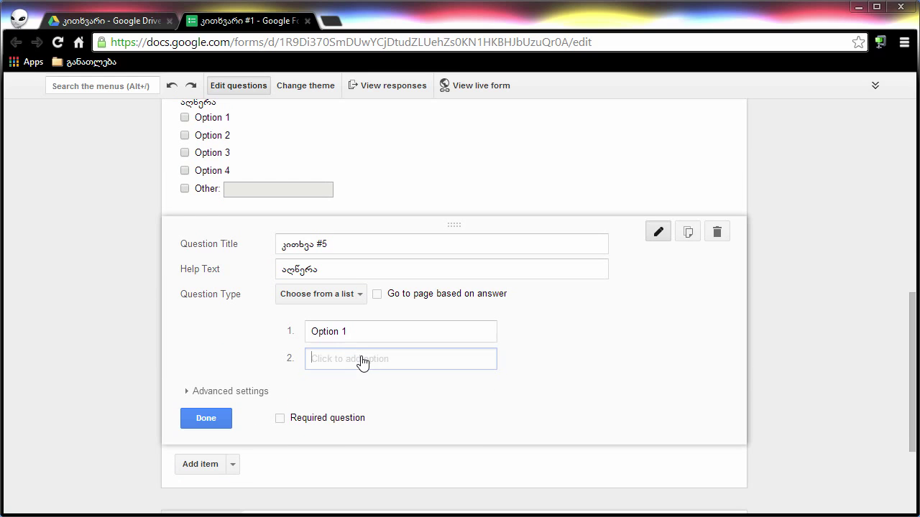
pyautogui.click(363, 387)
pyautogui.scroll(-1, 362, 387)
pyautogui.click(349, 342)
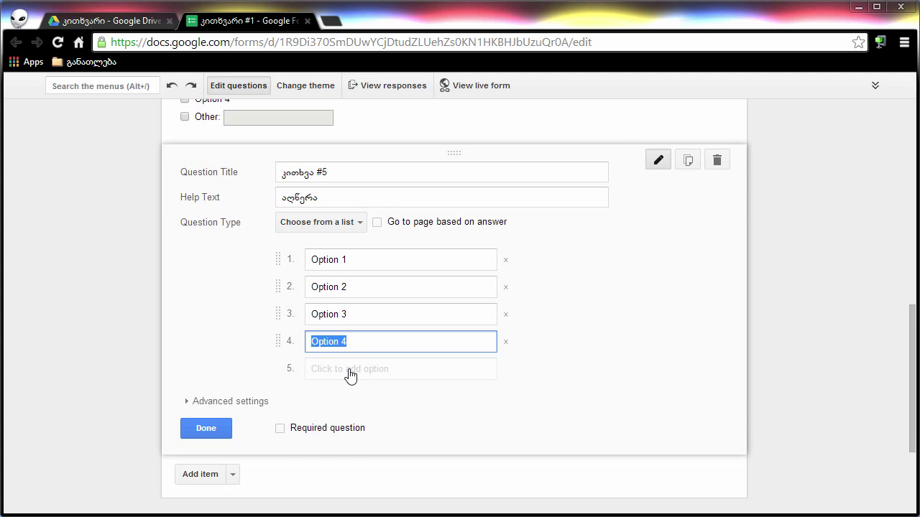
pyautogui.click(350, 376)
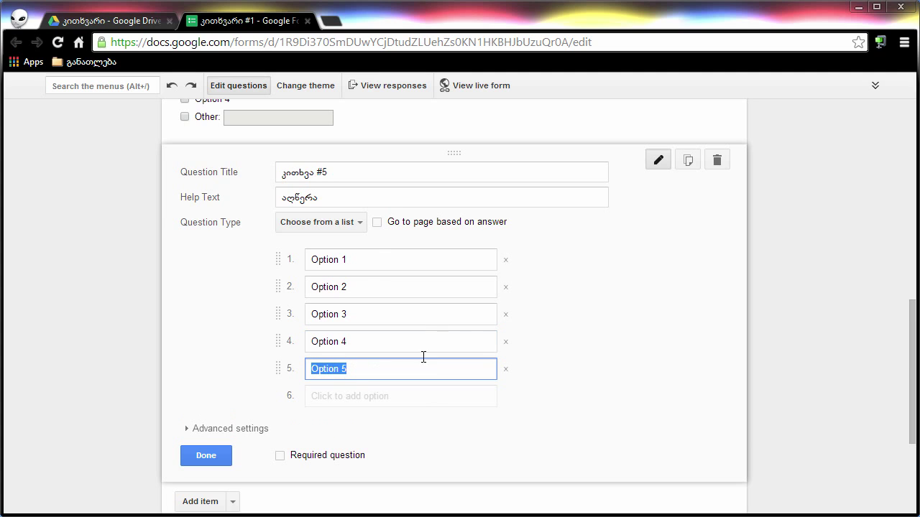
pyautogui.click(365, 398)
pyautogui.click(352, 430)
pyautogui.scroll(-1, 309, 410)
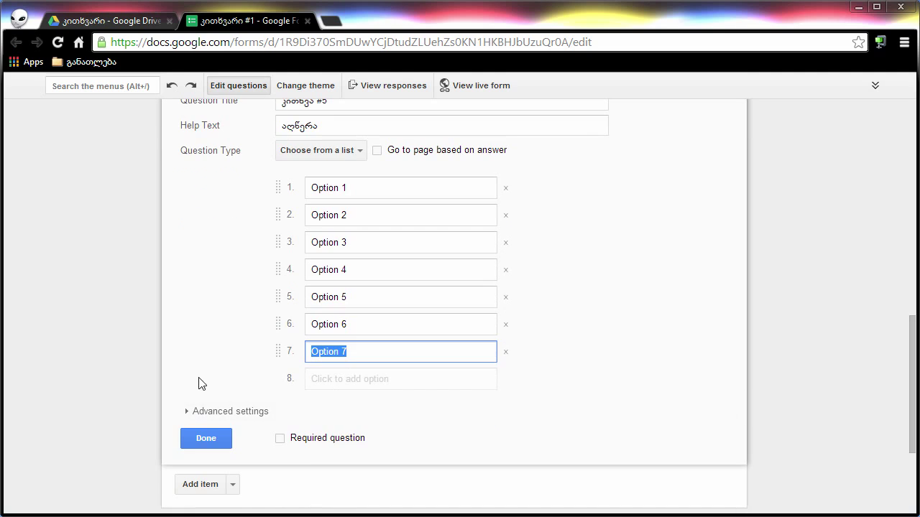
pyautogui.click(206, 437)
pyautogui.scroll(1, 280, 366)
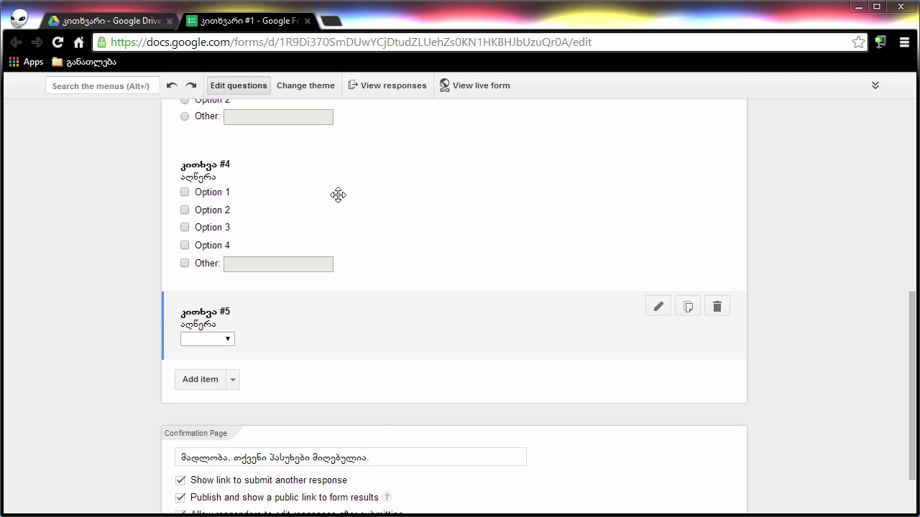
# Step: Open the live form, select "Option 3" from the list in "კითხვა #5", and close the preview to return to the form editor
pyautogui.click(460, 87)
pyautogui.scroll(-7, 304, 290)
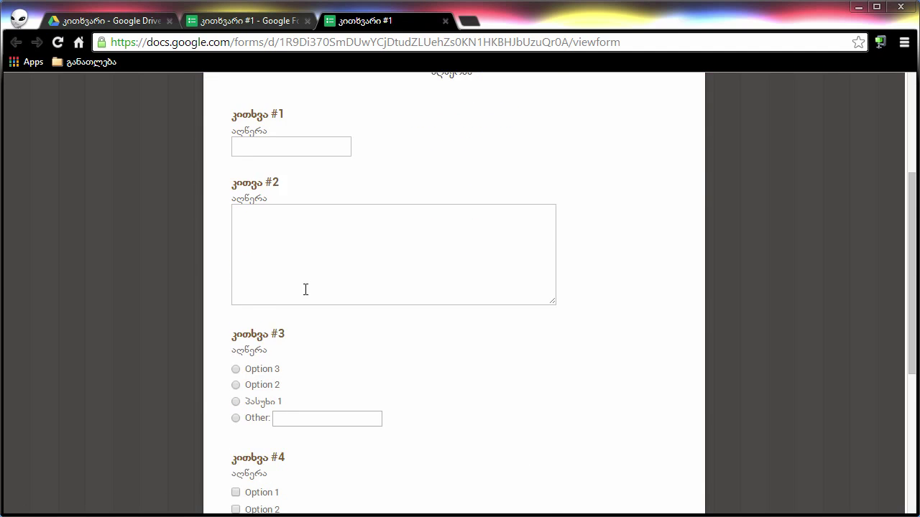
pyautogui.click(279, 346)
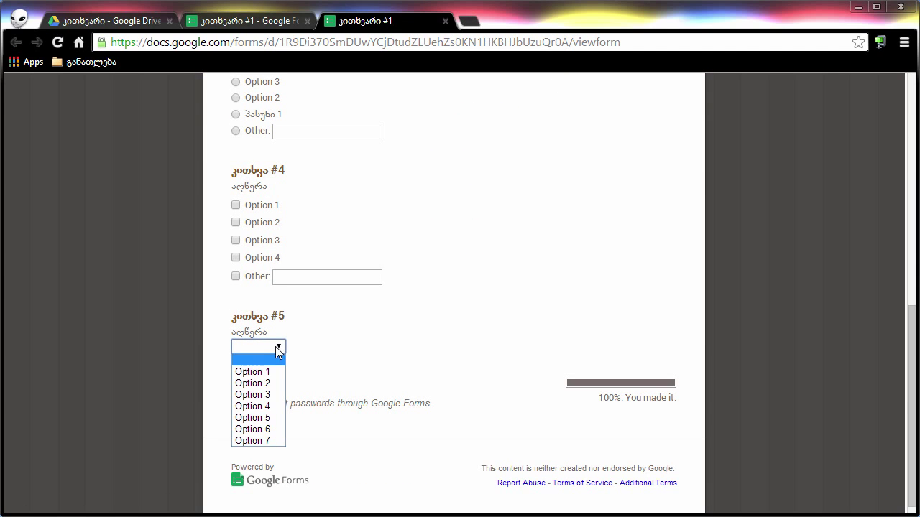
pyautogui.click(261, 395)
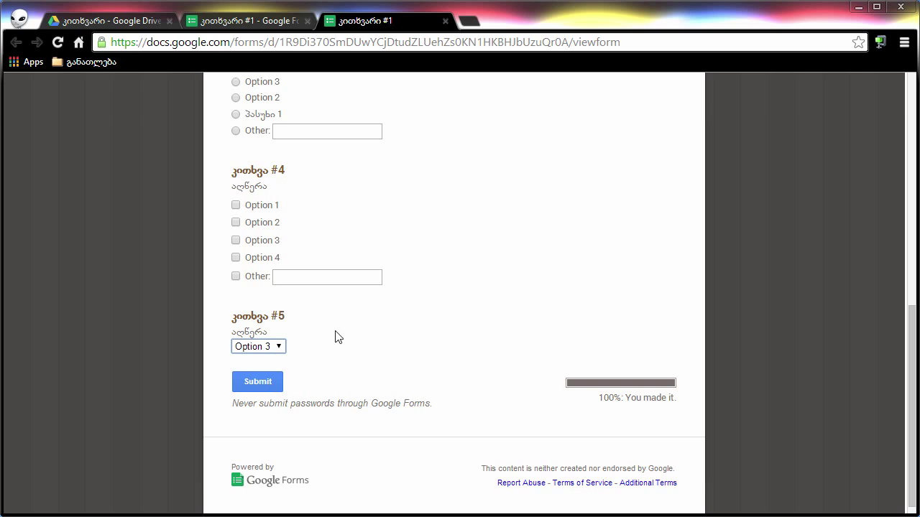
pyautogui.scroll(1, 329, 333)
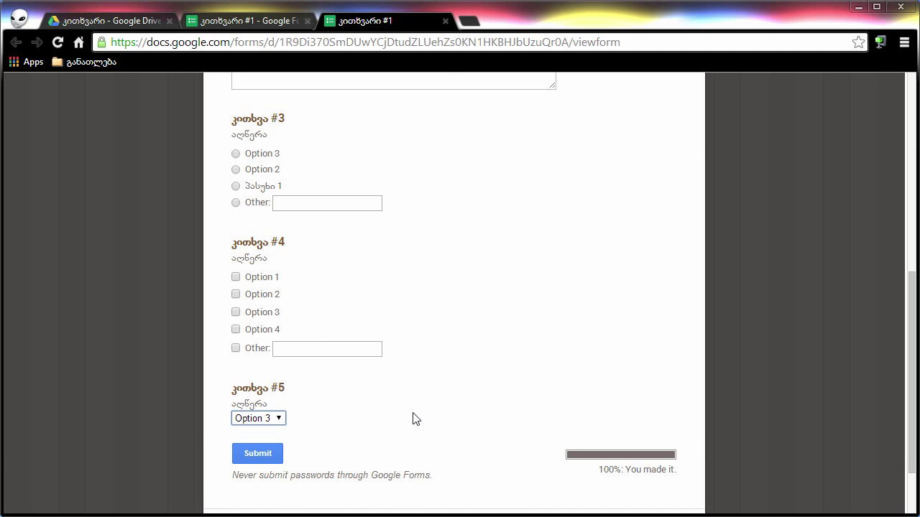
pyautogui.hotkey('ctrl', 'w')
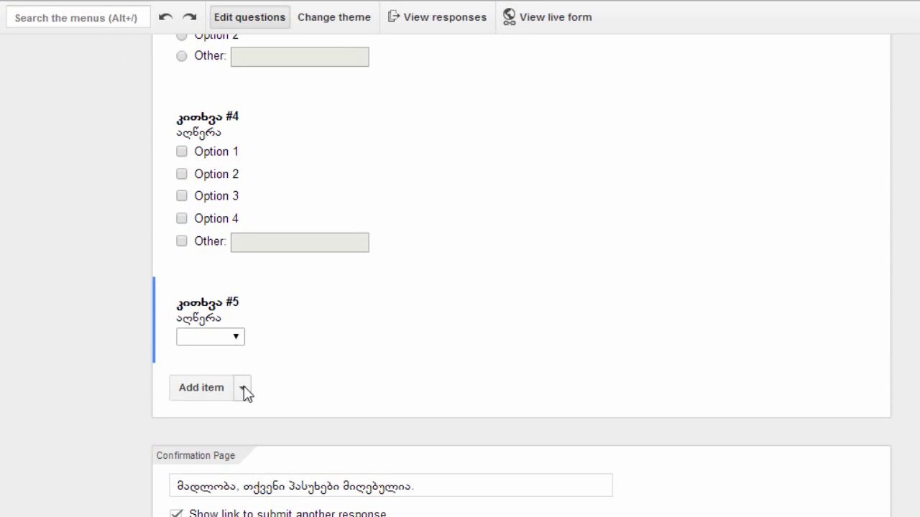
# Step: Open the choice of item types for adding a new item below "კითხვა #5"
pyautogui.click(244, 388)
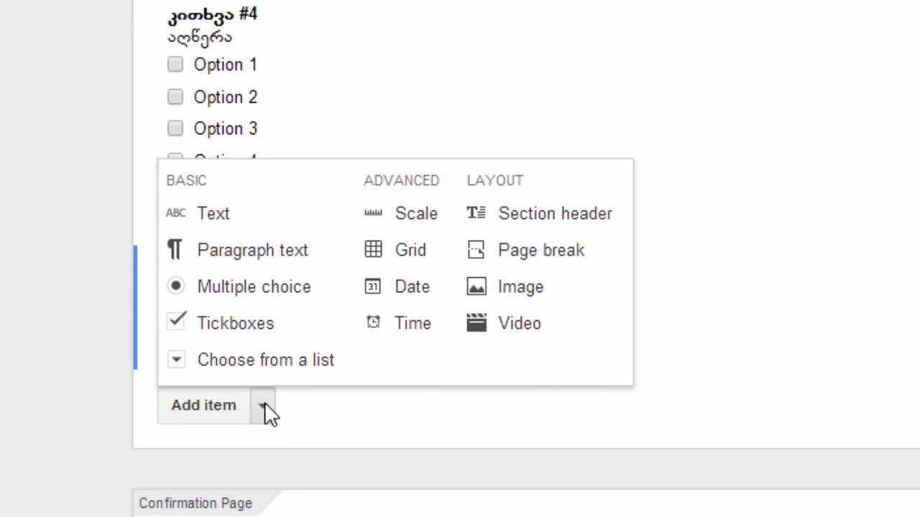